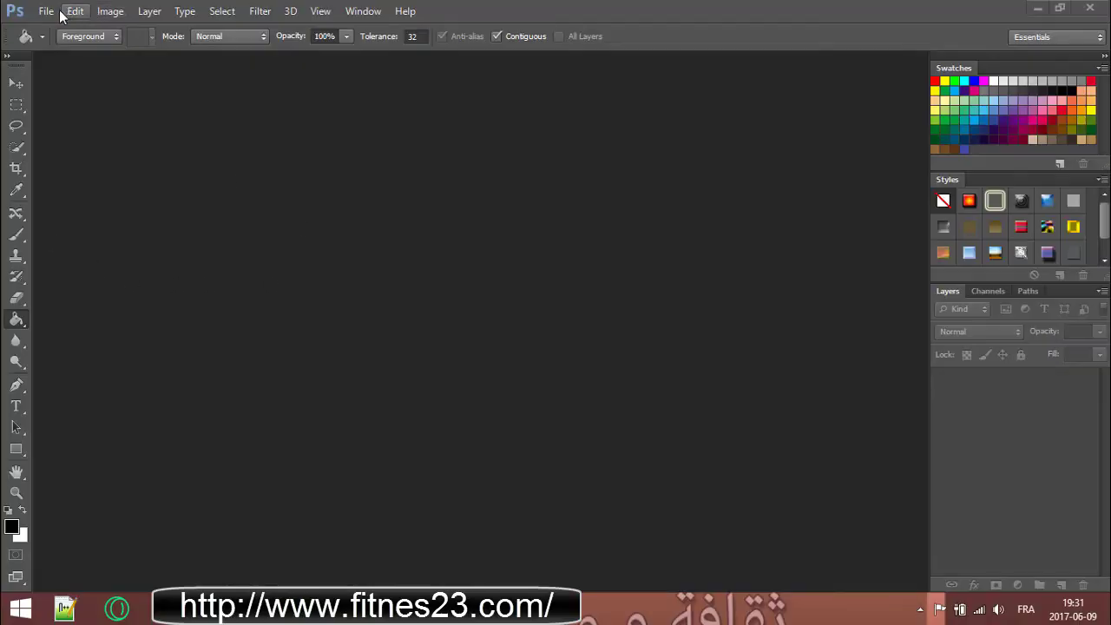
# Step: Create a new 1280×720 document
pyautogui.click(46, 11)
pyautogui.click(61, 31)
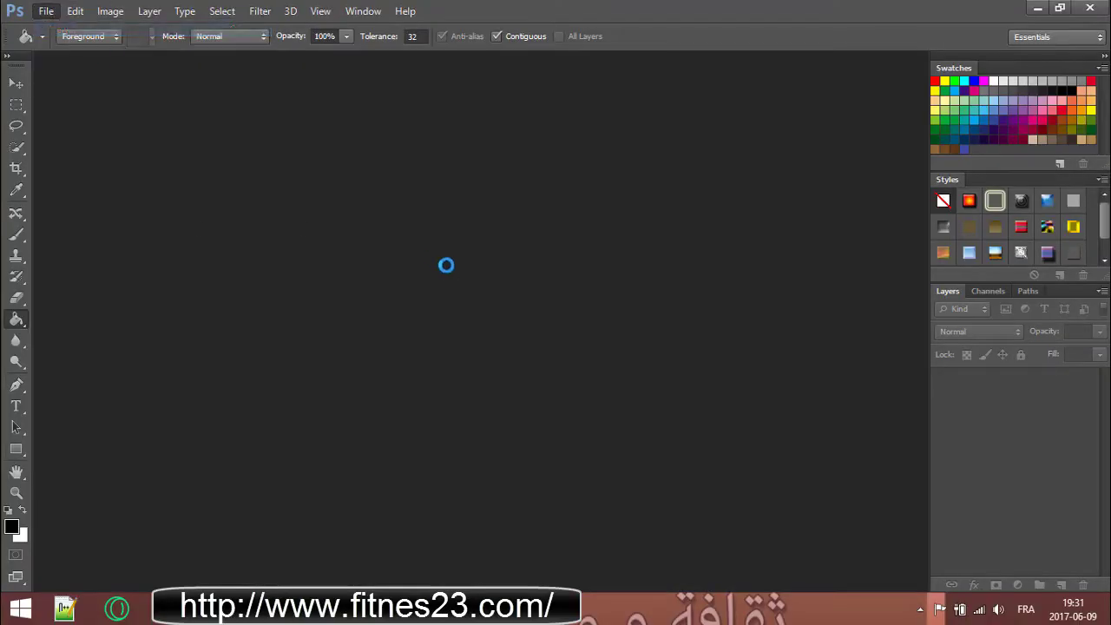
pyautogui.doubleClick(458, 211)
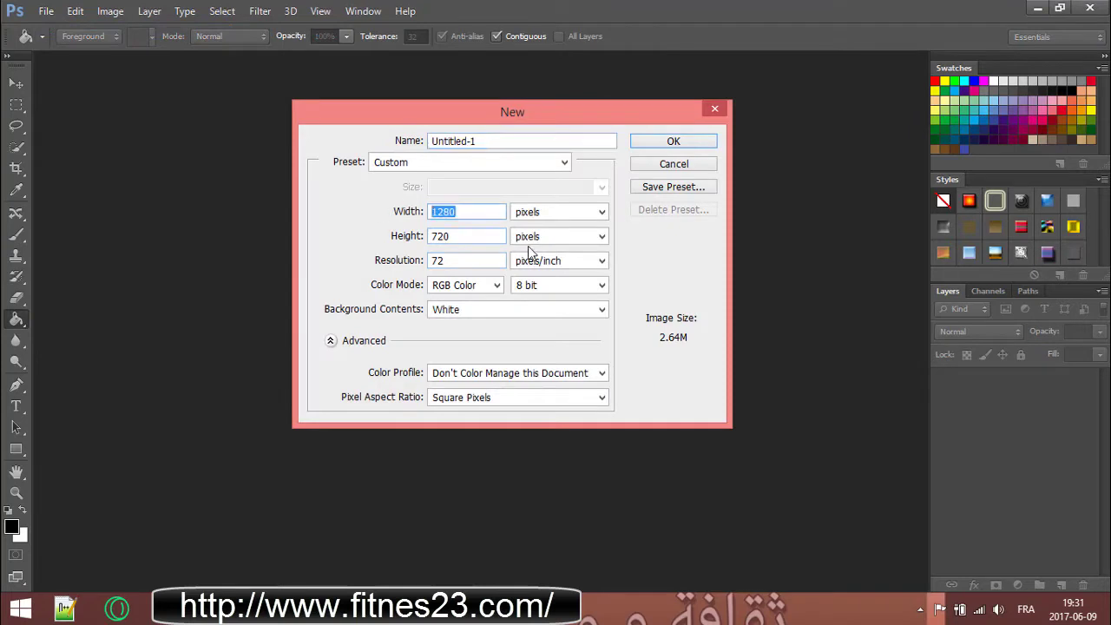
pyautogui.click(655, 143)
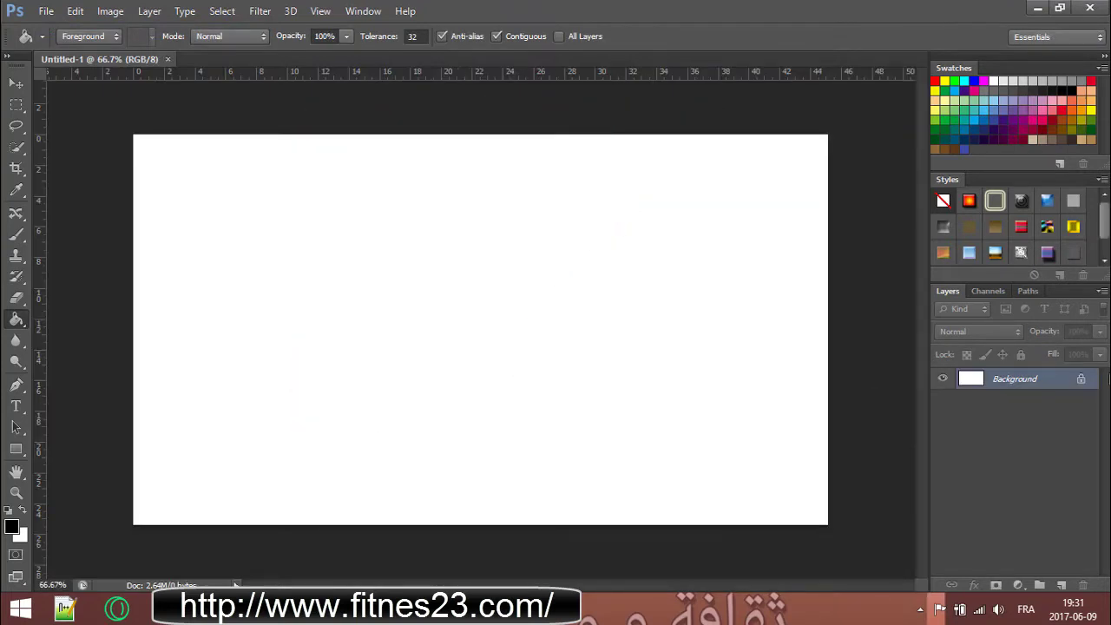
# Step: Convert the Background to Layer 0, fill it black, and fit the canvas to the window
pyautogui.doubleClick(1079, 380)
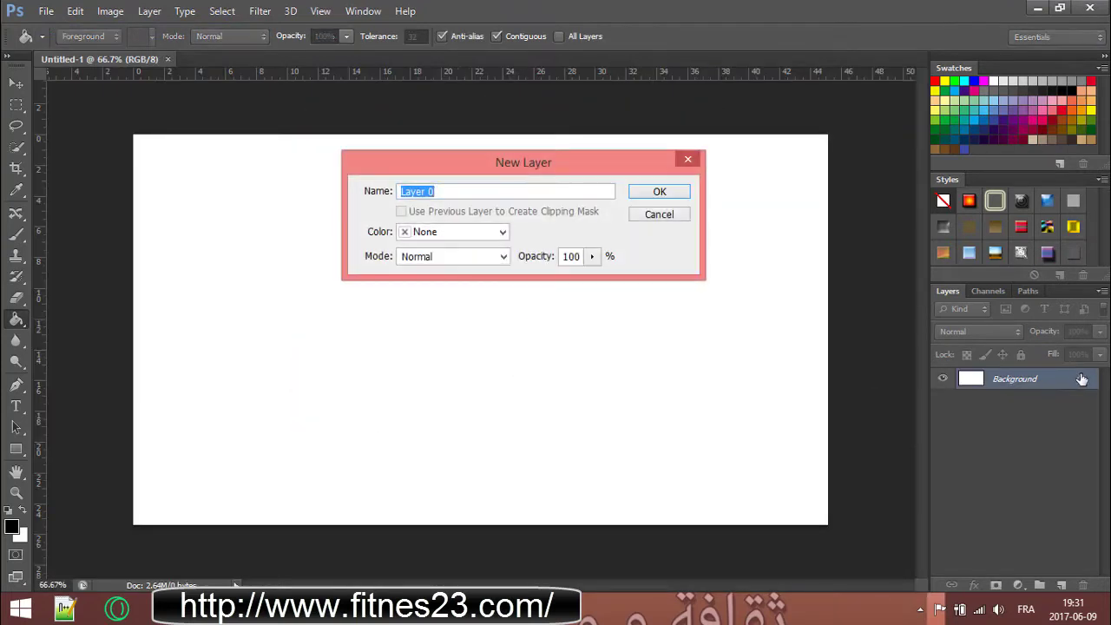
pyautogui.press('Return')
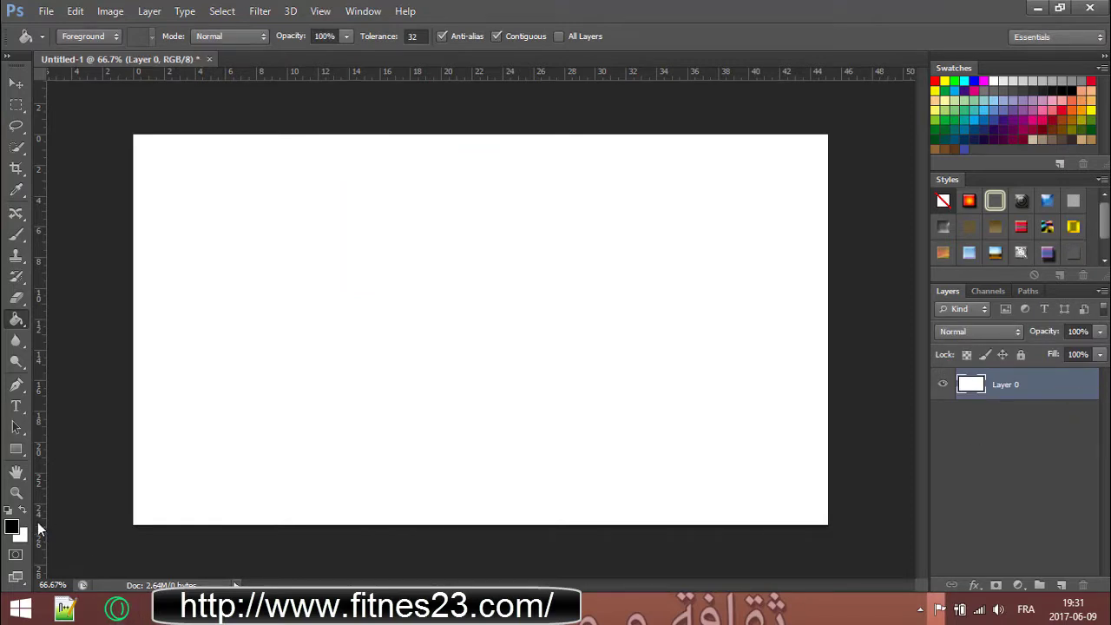
pyautogui.click(379, 307)
pyautogui.scroll(1, 556, 499)
pyautogui.scroll(1, 556, 498)
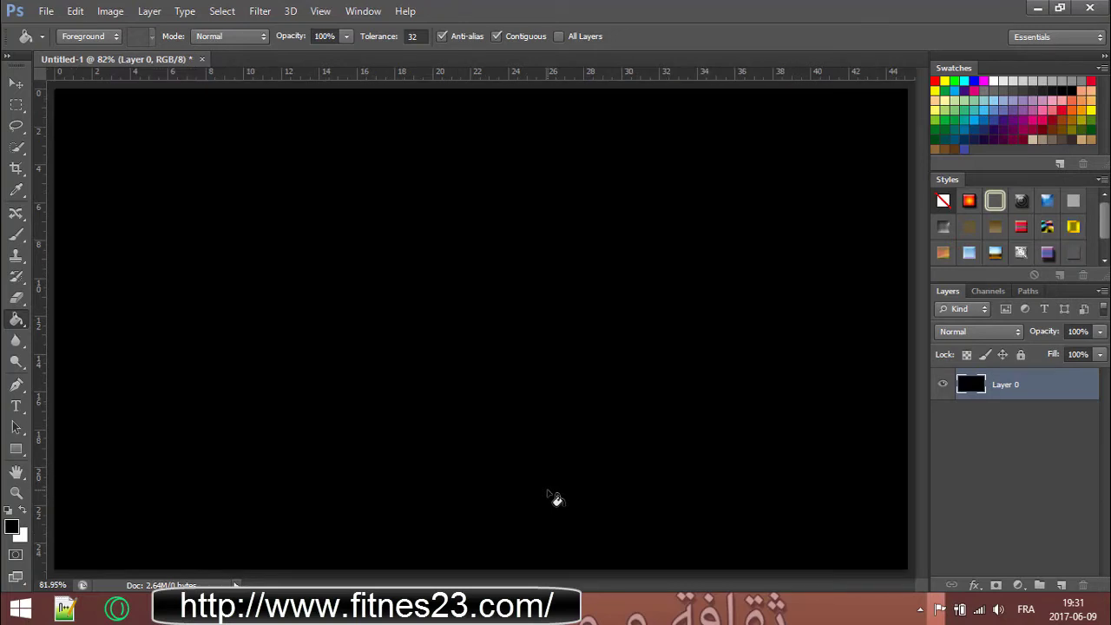
pyautogui.scroll(-1, 557, 498)
pyautogui.scroll(-2, 557, 498)
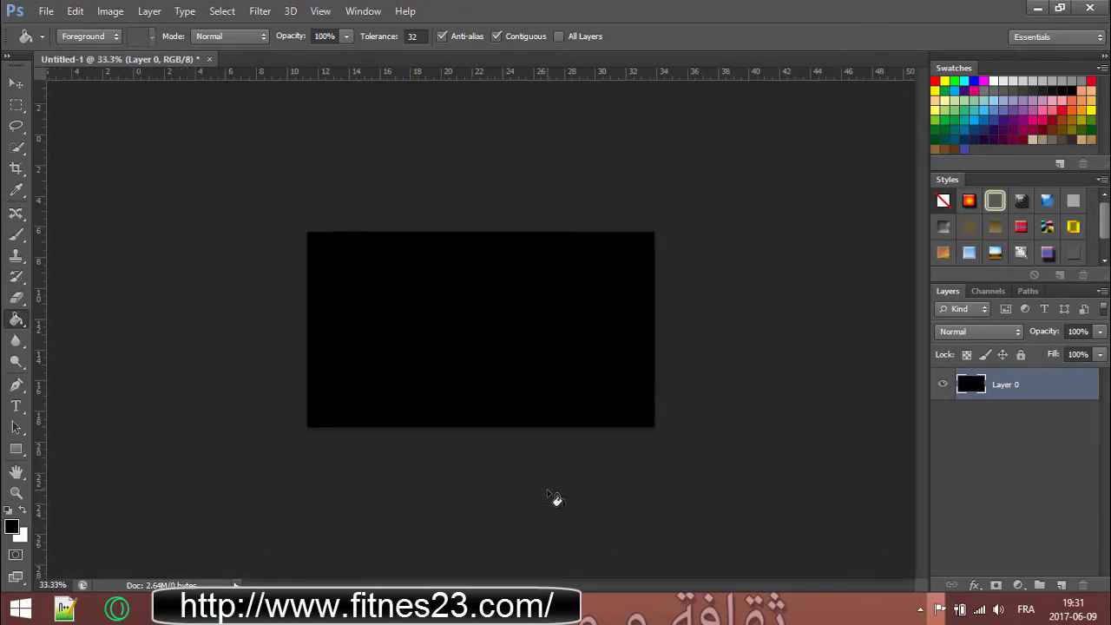
pyautogui.hotkey('ctrl', '0')
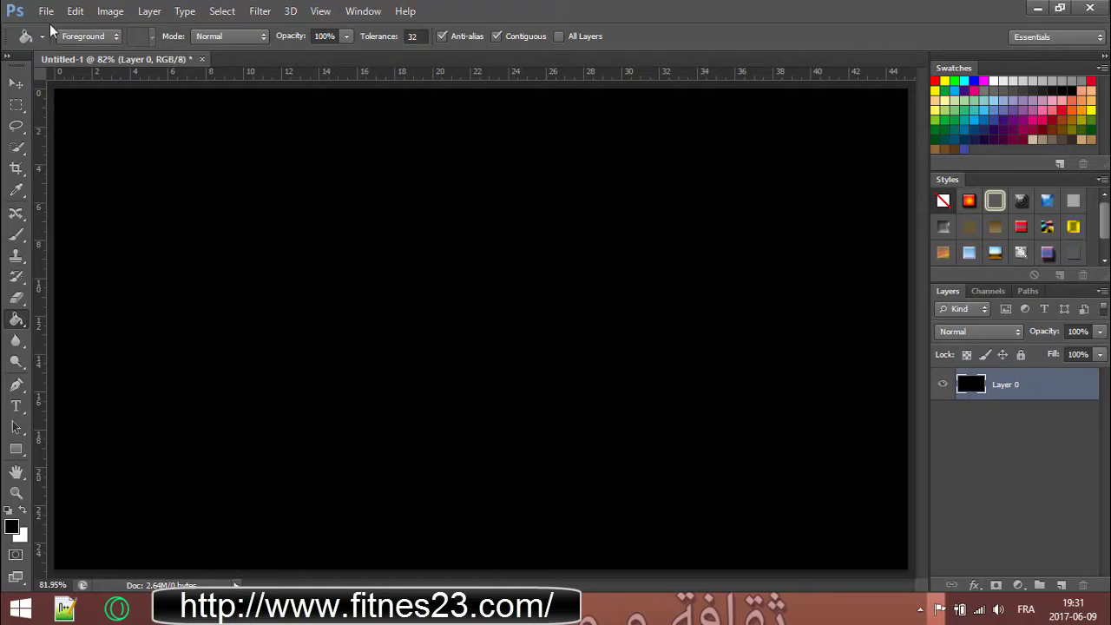
# Step: Start a text layer on the canvas and set its font to nevis Bold
pyautogui.click(15, 405)
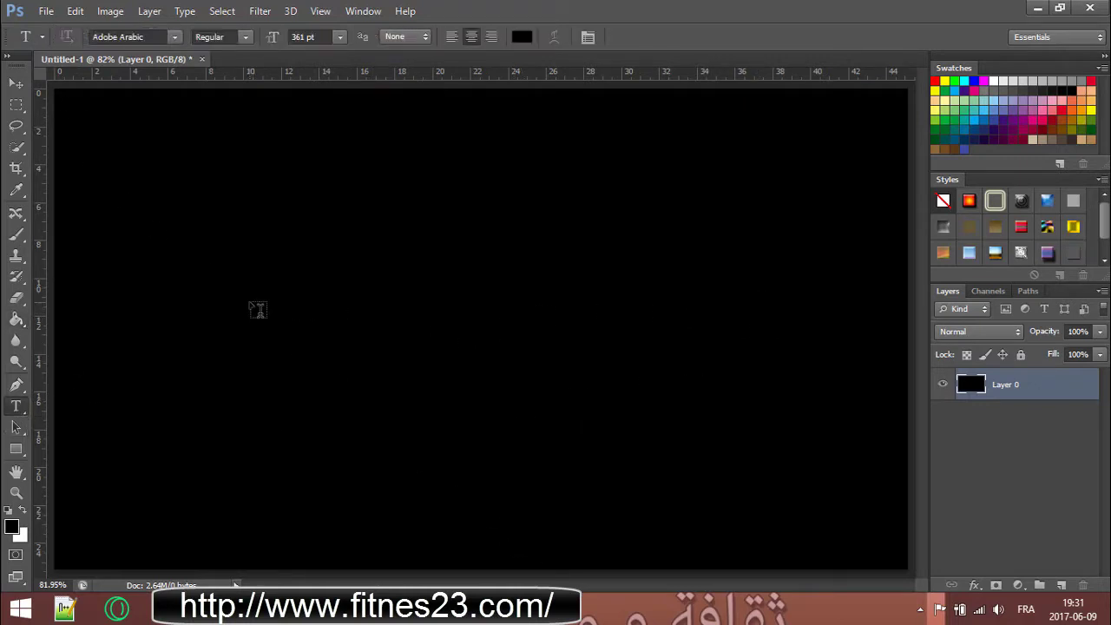
pyautogui.click(252, 306)
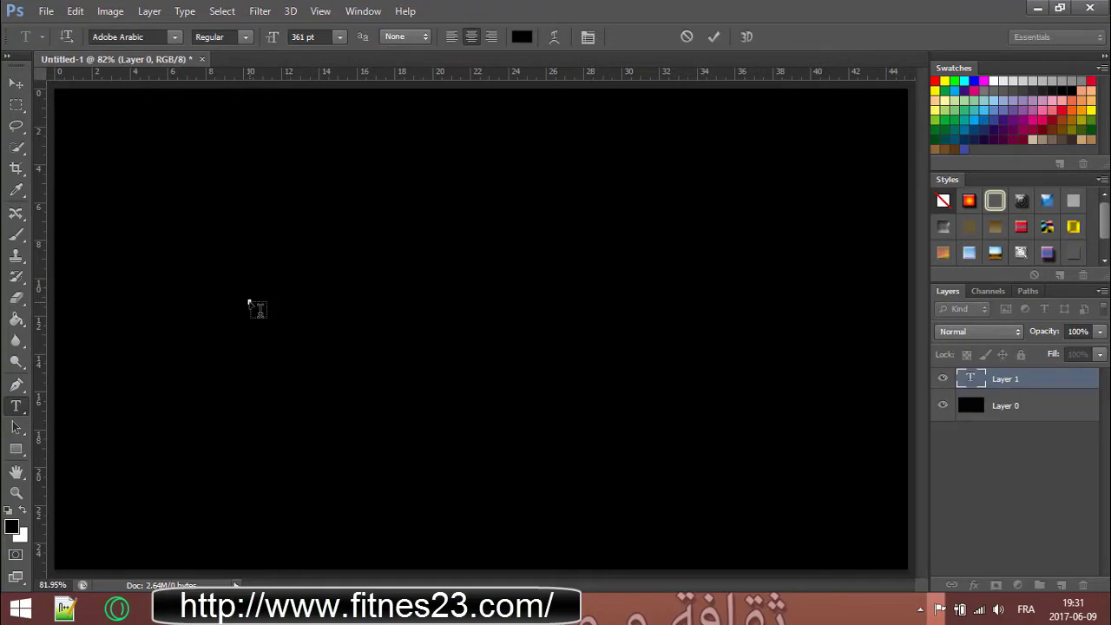
pyautogui.click(155, 36)
pyautogui.write('nevi')
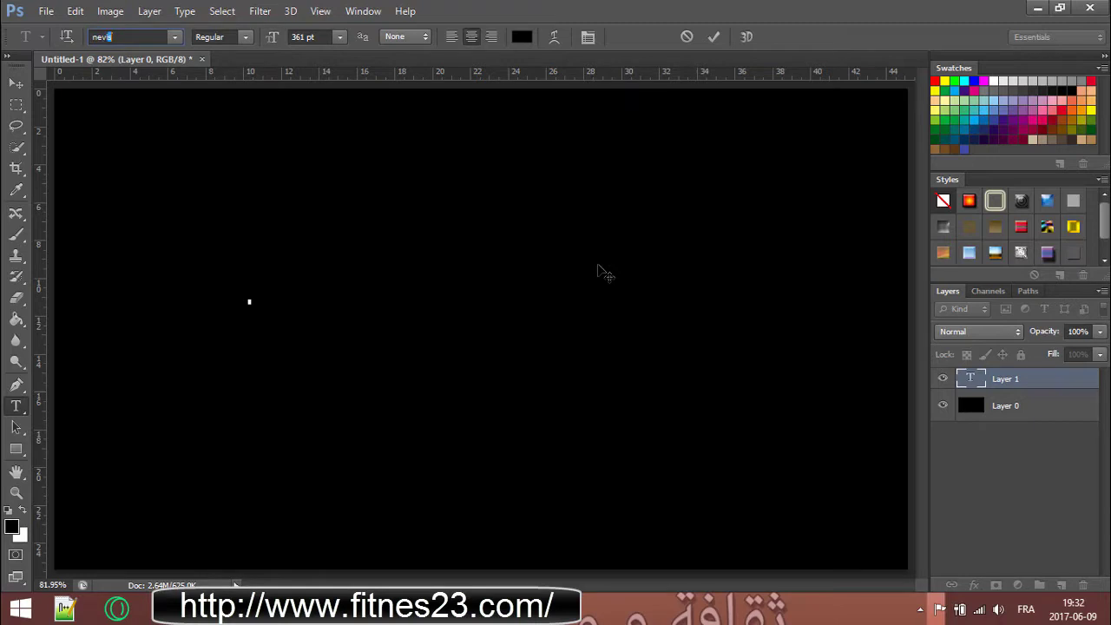
pyautogui.write('s')
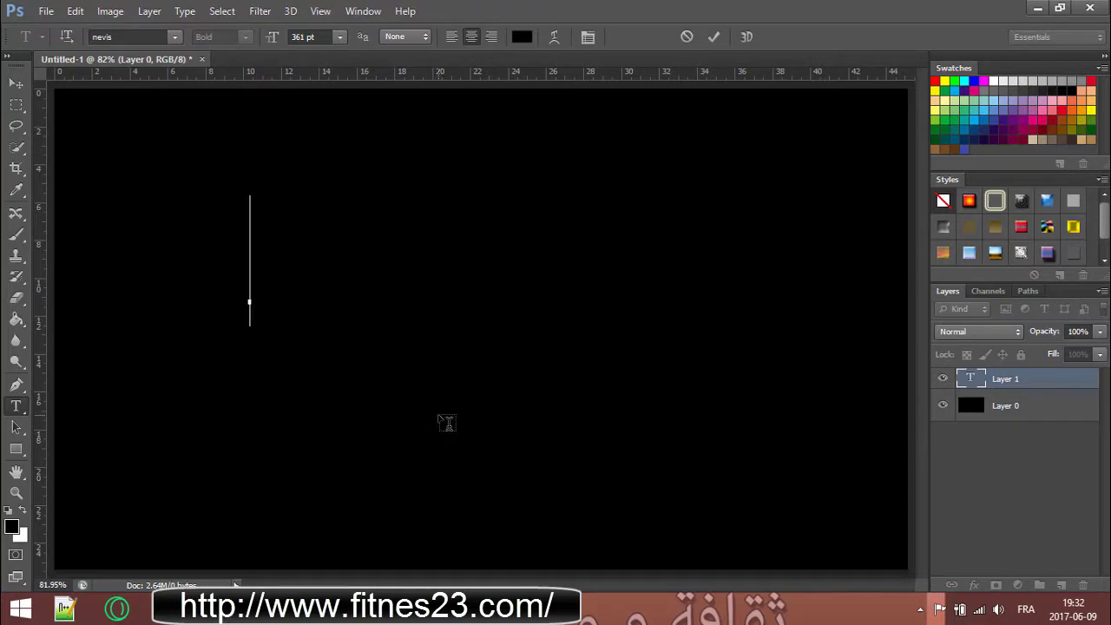
pyautogui.write('F')
pyautogui.press('BackSpace')
# Step: Set the text colour to white and type FITNES
pyautogui.click(521, 36)
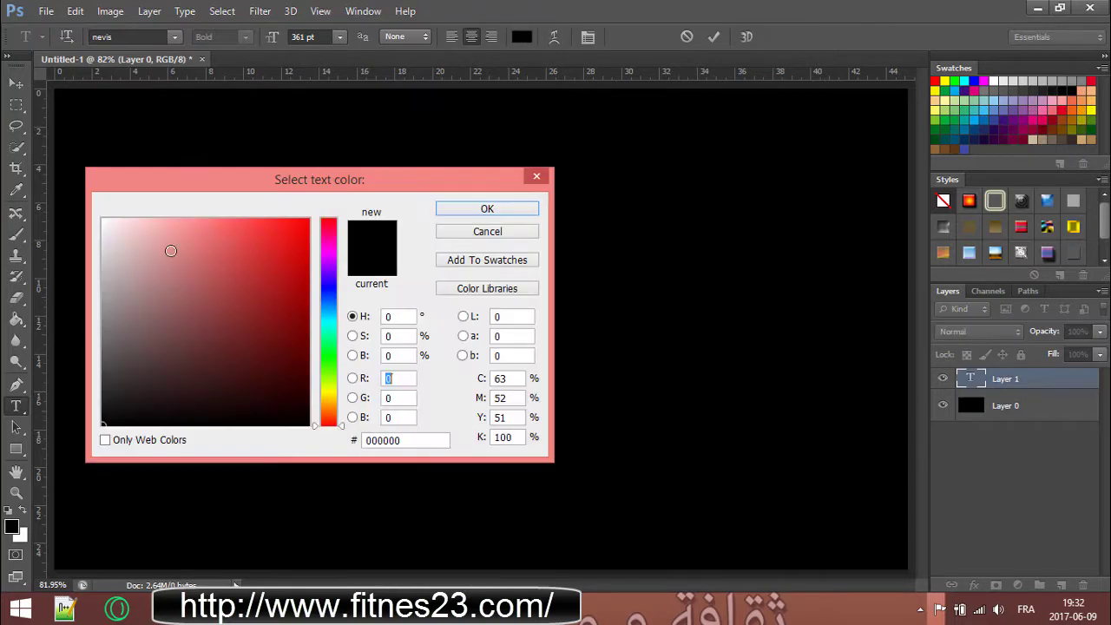
pyautogui.moveTo(171, 248); pyautogui.dragTo(39, 177)
pyautogui.click(486, 210)
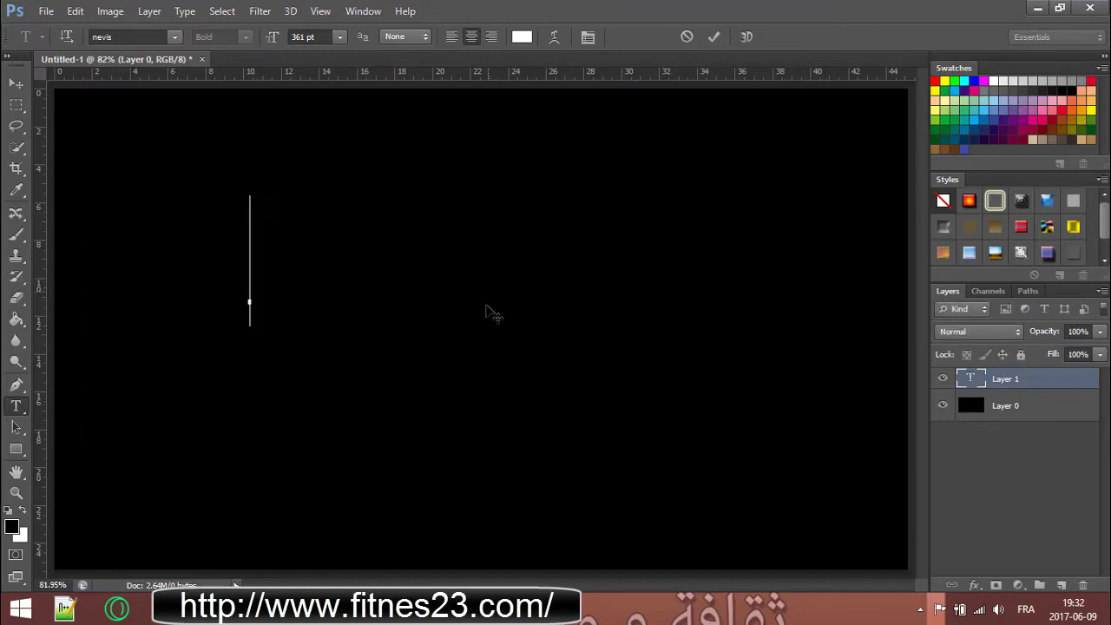
pyautogui.write('Fi')
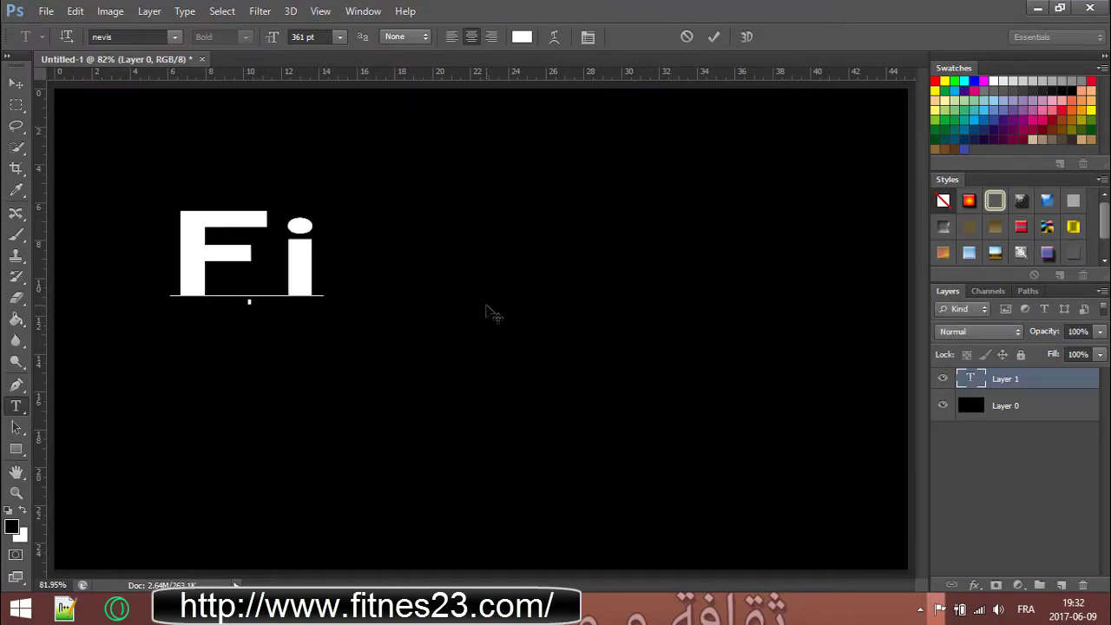
pyautogui.press('BackSpace')
pyautogui.write('I')
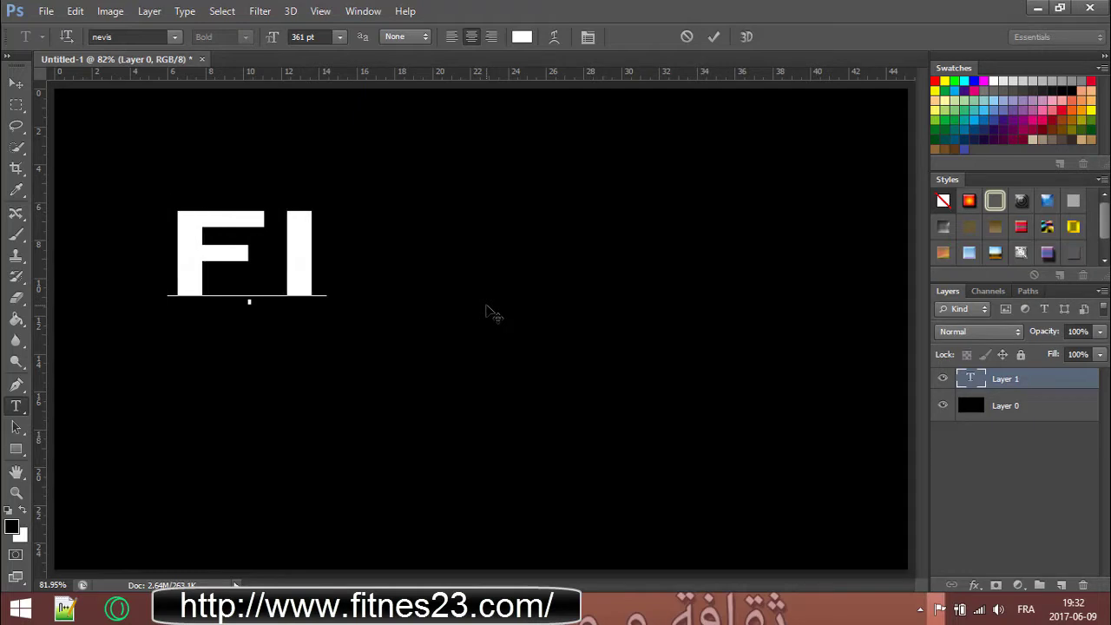
pyautogui.write('TN')
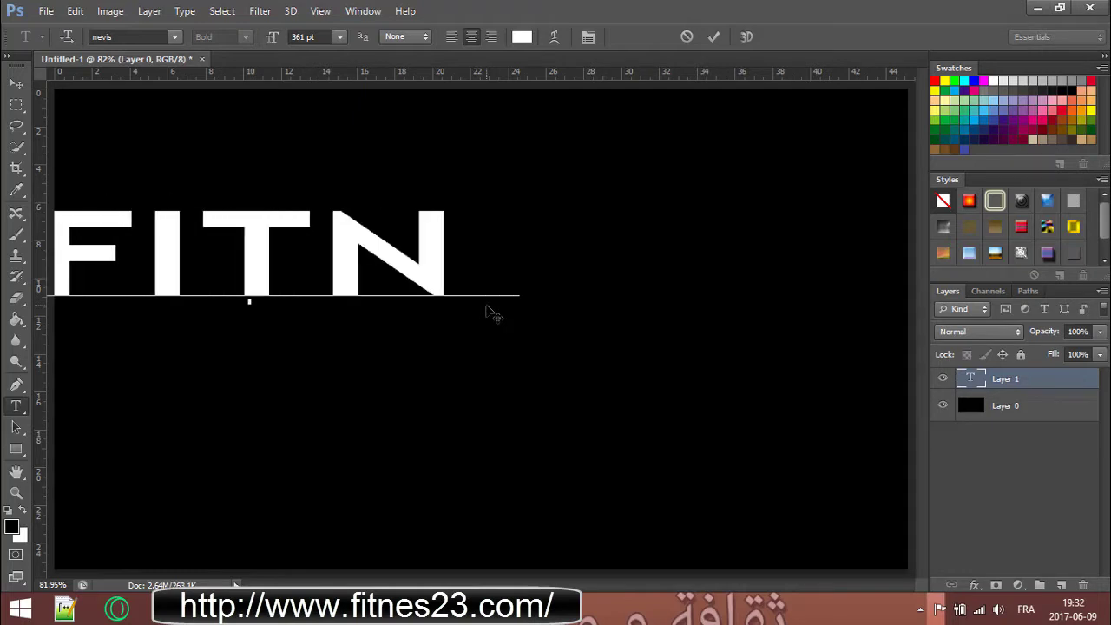
pyautogui.write('Ess')
pyautogui.press('BackSpace')
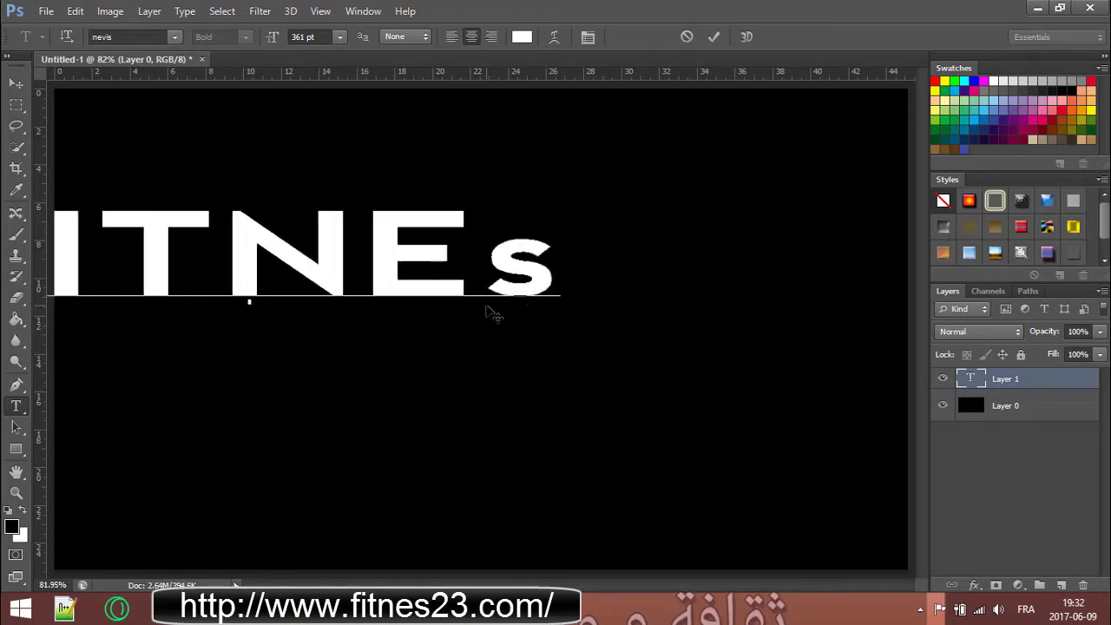
pyautogui.press('BackSpace')
pyautogui.write('S')
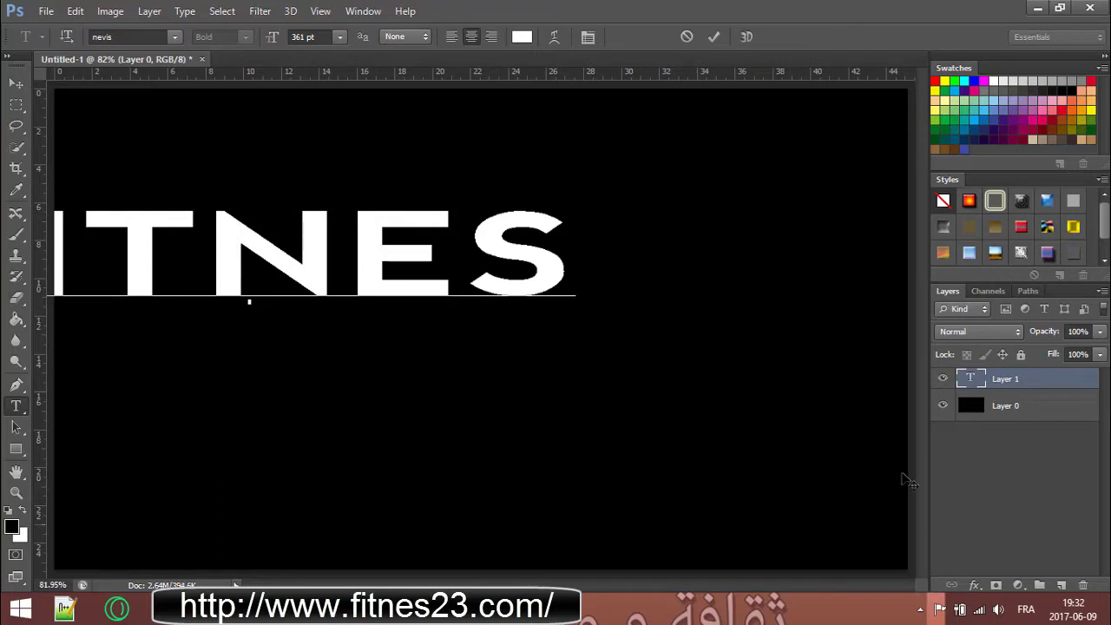
# Step: Select the whole canvas and align FITNES to its vertical and horizontal centres
pyautogui.click(15, 82)
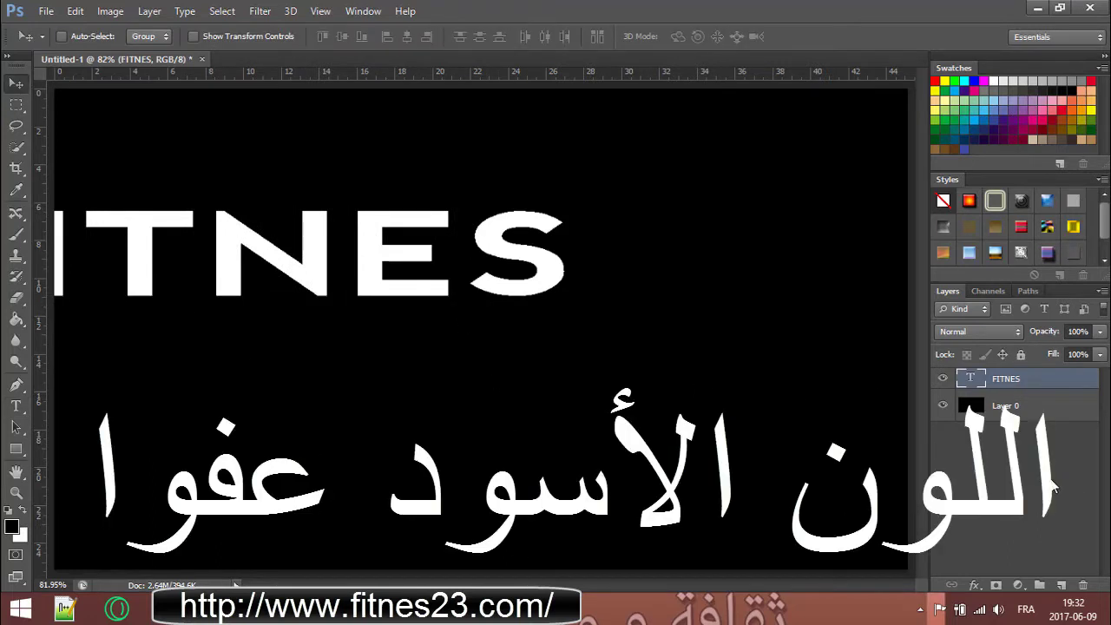
pyautogui.hotkey('ctrl', 'a')
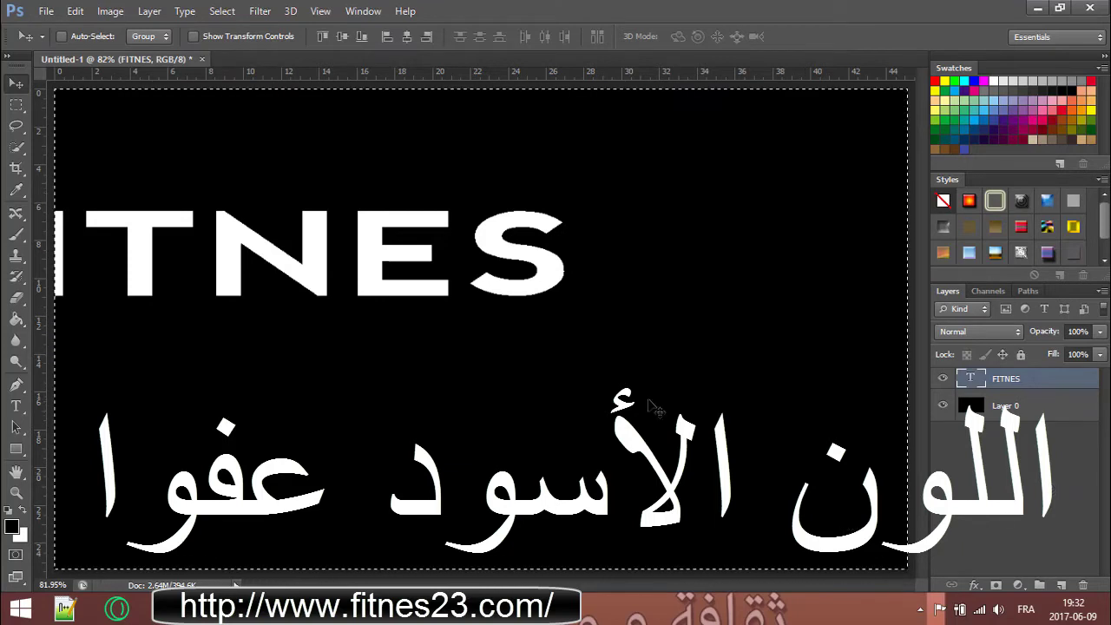
pyautogui.click(338, 36)
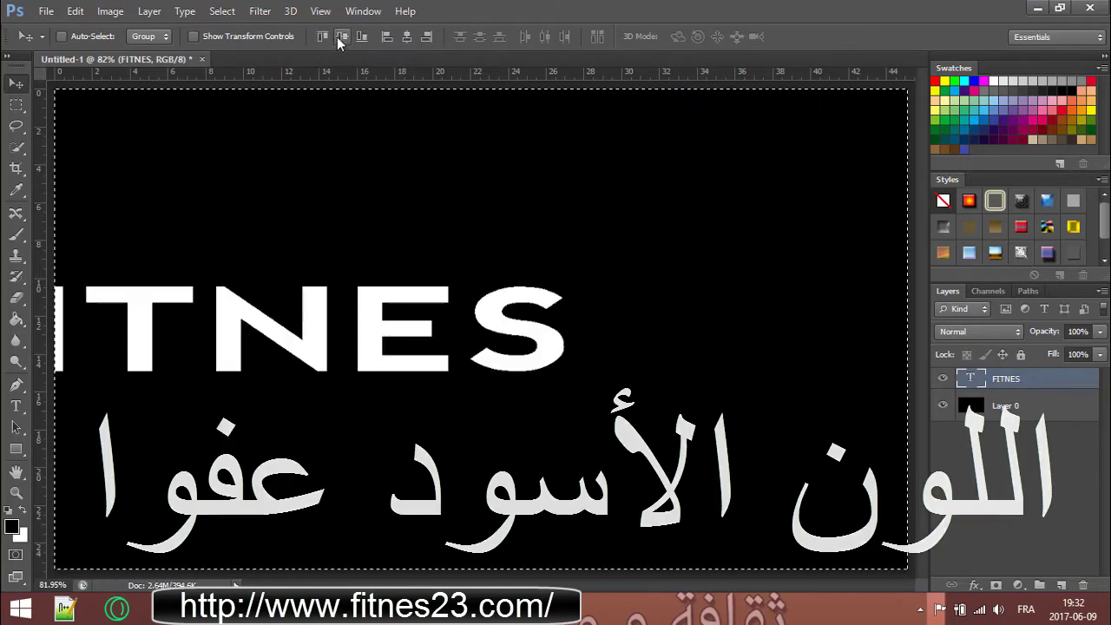
pyautogui.click(406, 36)
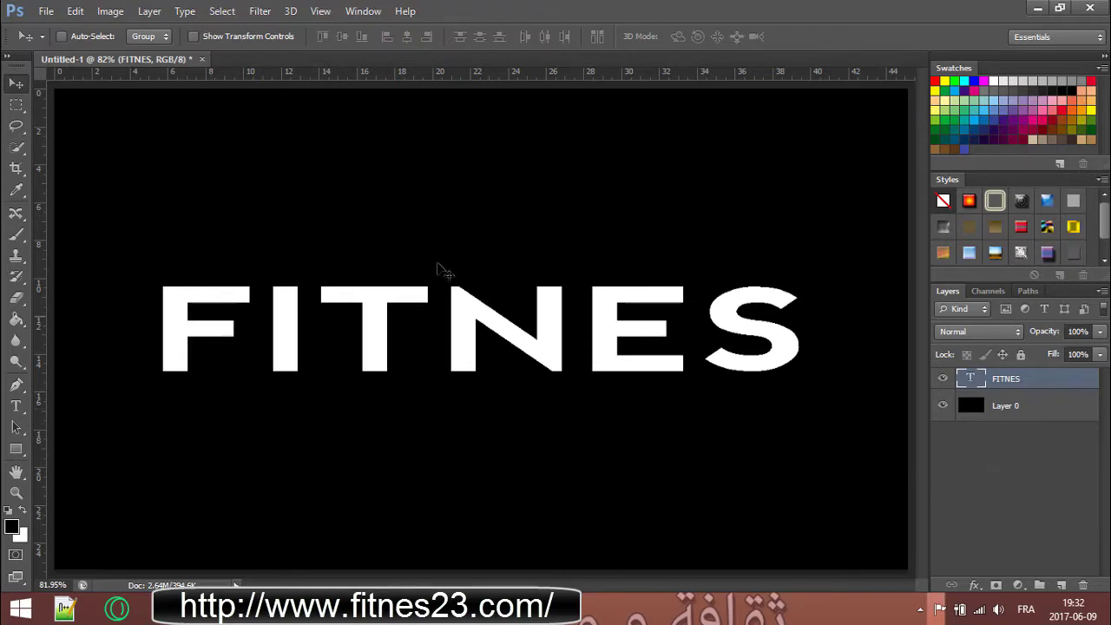
# Step: Show the Character panel and move it out of the way
pyautogui.click(363, 11)
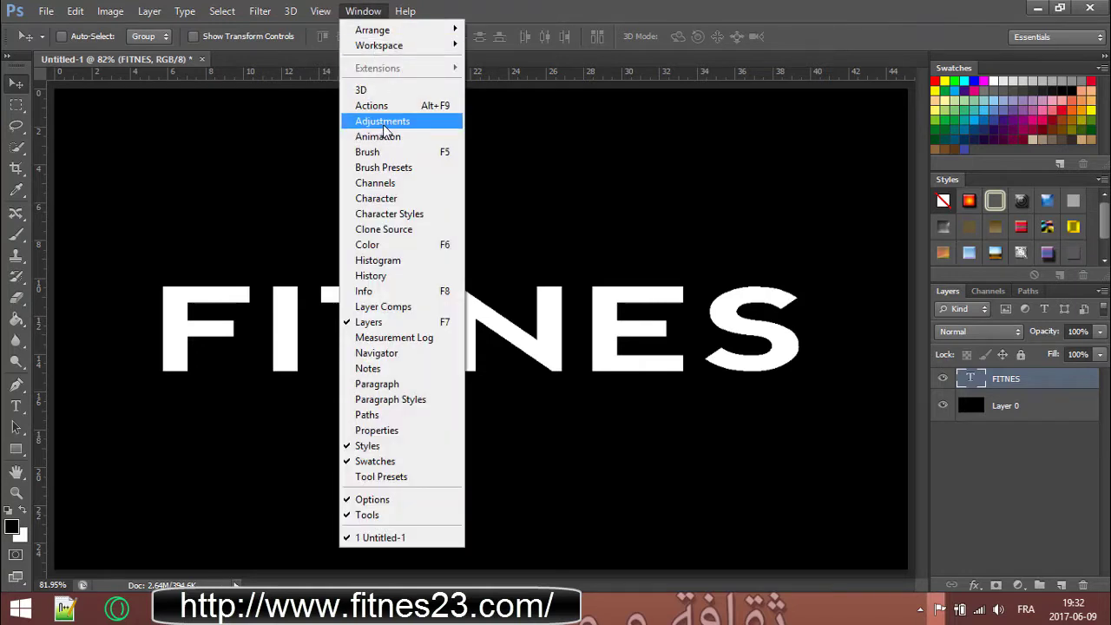
pyautogui.click(376, 198)
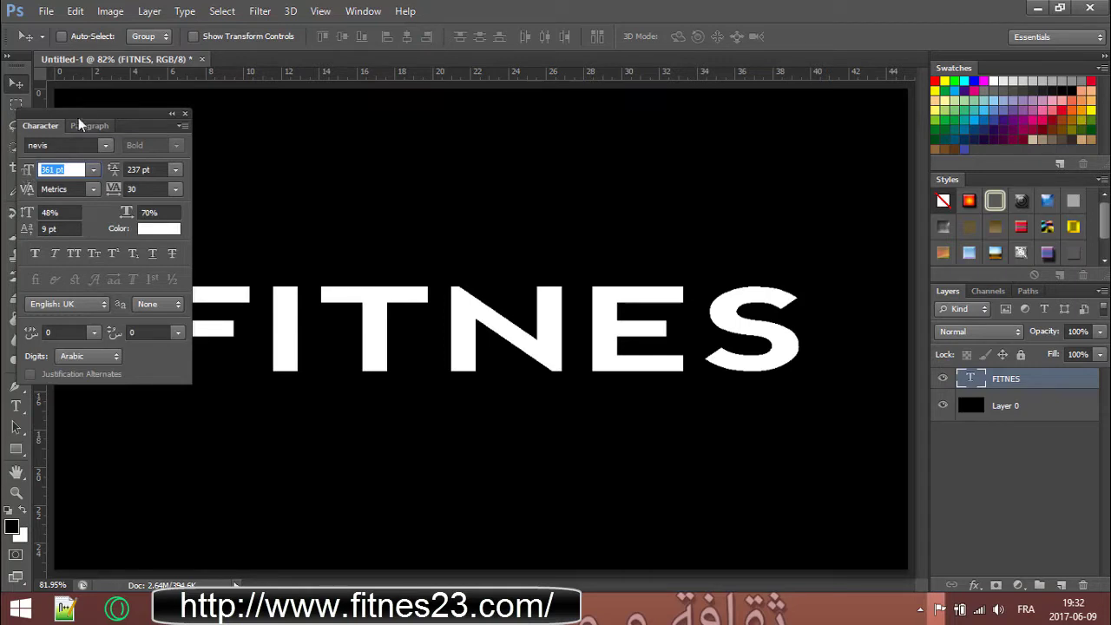
pyautogui.moveTo(83, 116)
pyautogui.mouseDown()
pyautogui.moveTo(122, 29)
pyautogui.moveTo(101, 7)
pyautogui.mouseUp()
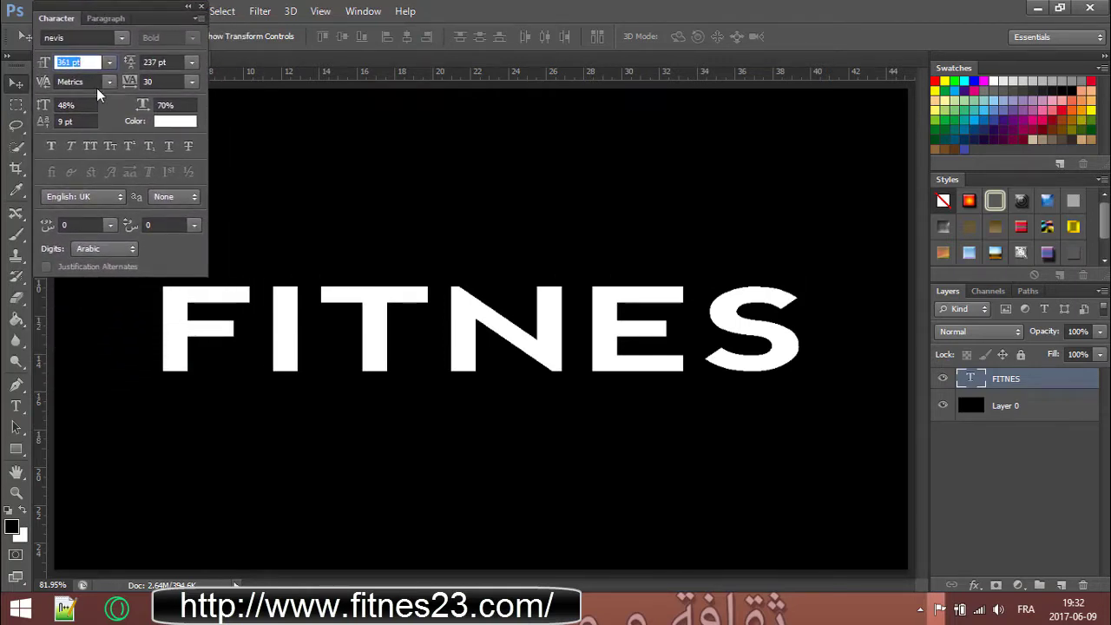
# Step: Set FITNES to 423 pt, tracking 0, 51% vertical and 69% horizontal scale, then close the panel
pyautogui.moveTo(52, 69); pyautogui.dragTo(57, 65)
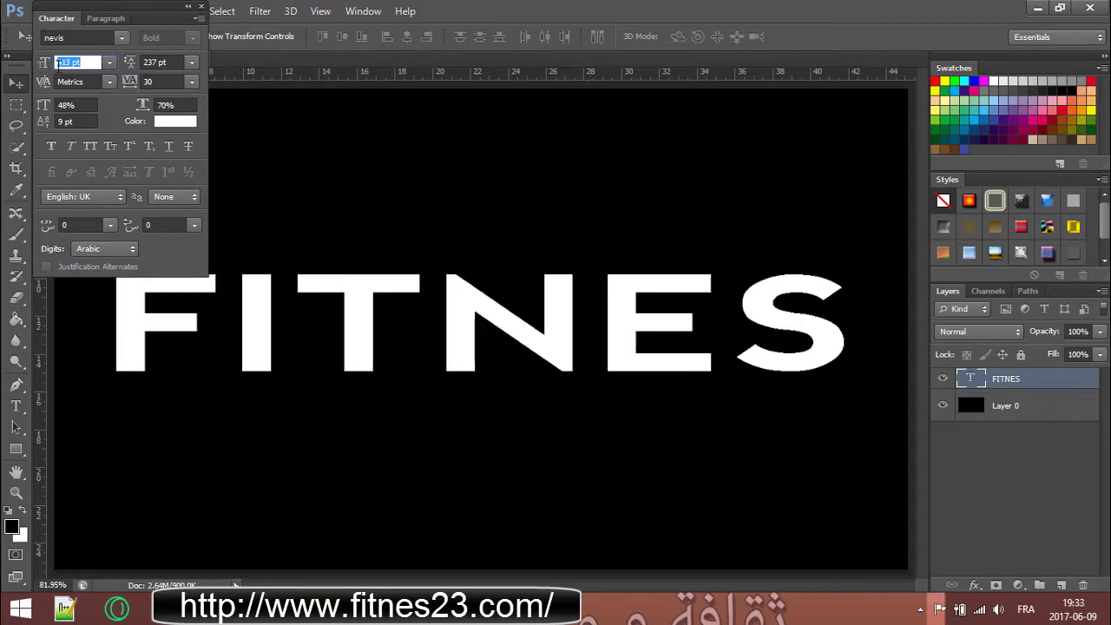
pyautogui.write('423')
pyautogui.click(150, 81)
pyautogui.write('0')
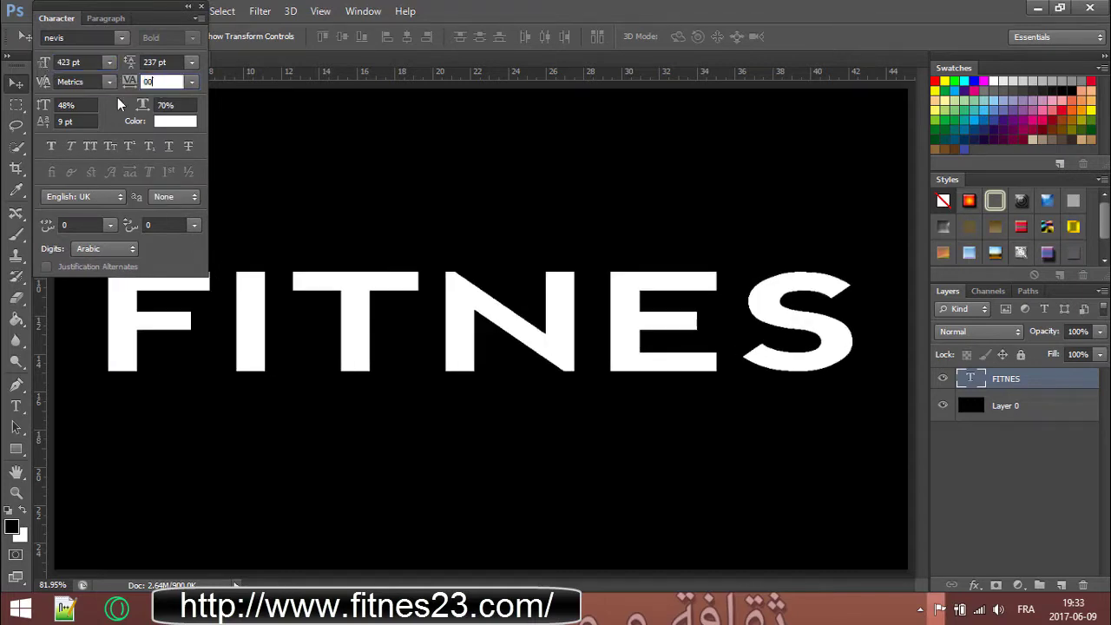
pyautogui.press('Return')
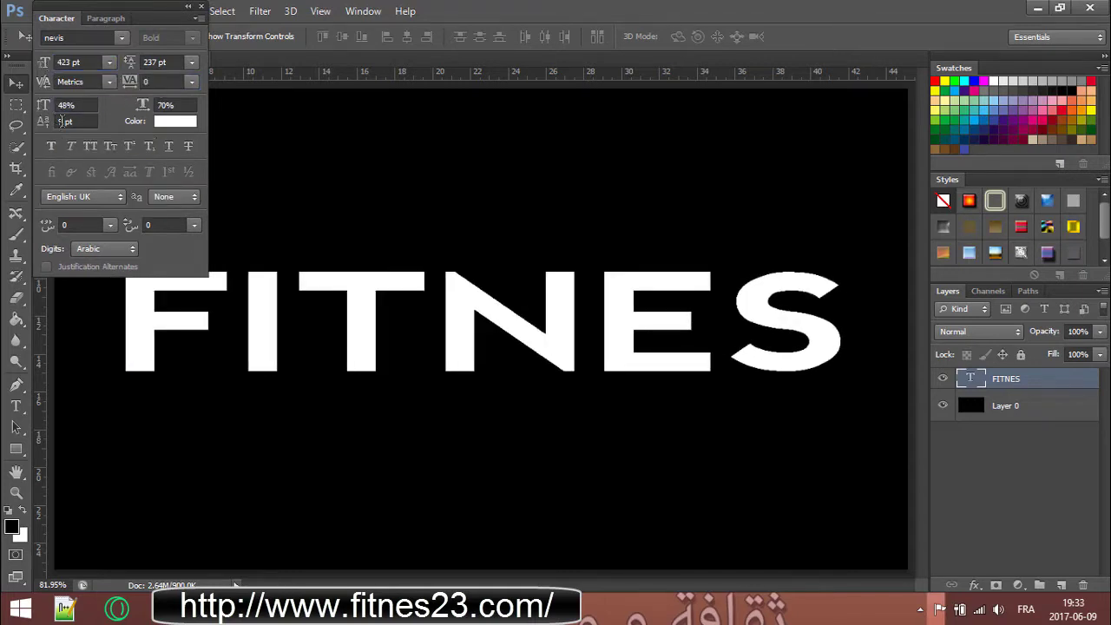
pyautogui.moveTo(45, 108); pyautogui.dragTo(71, 131)
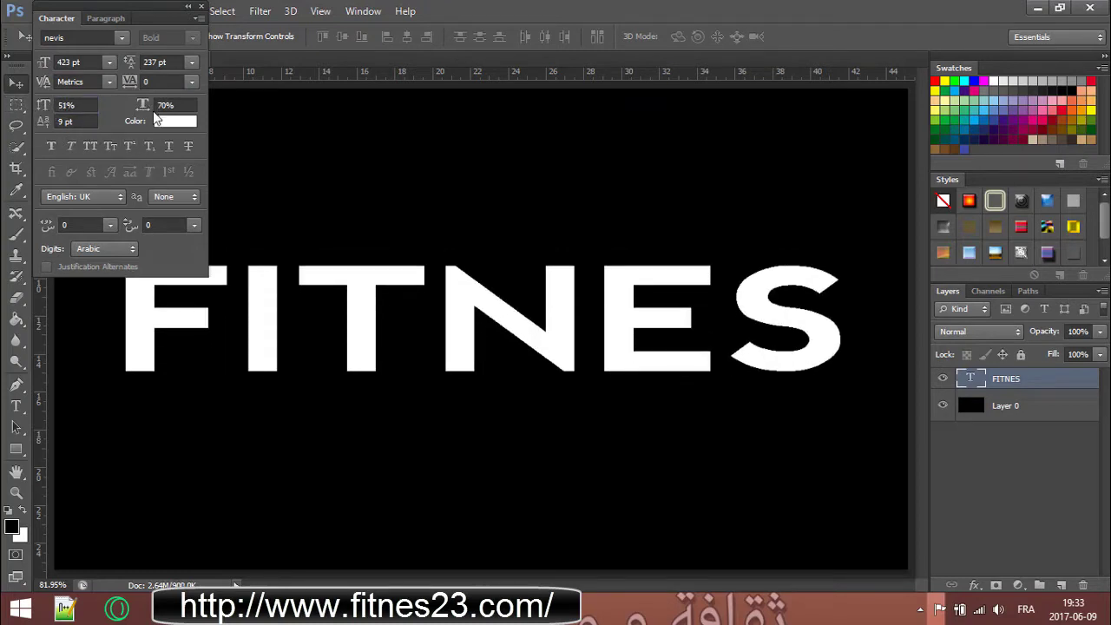
pyautogui.moveTo(142, 105); pyautogui.dragTo(136, 116)
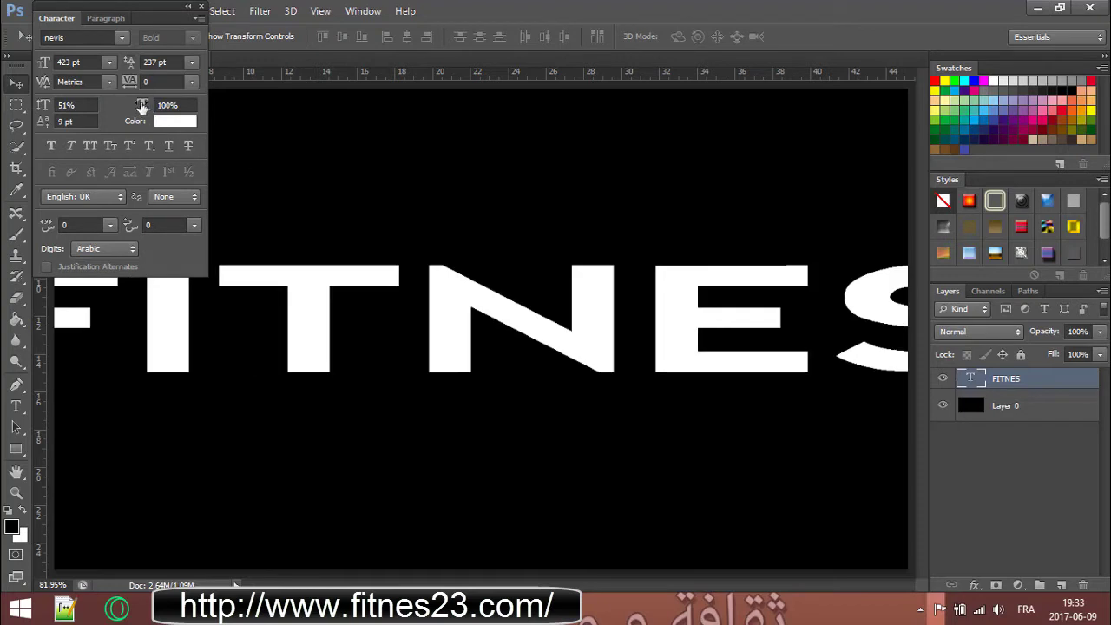
pyautogui.click(201, 7)
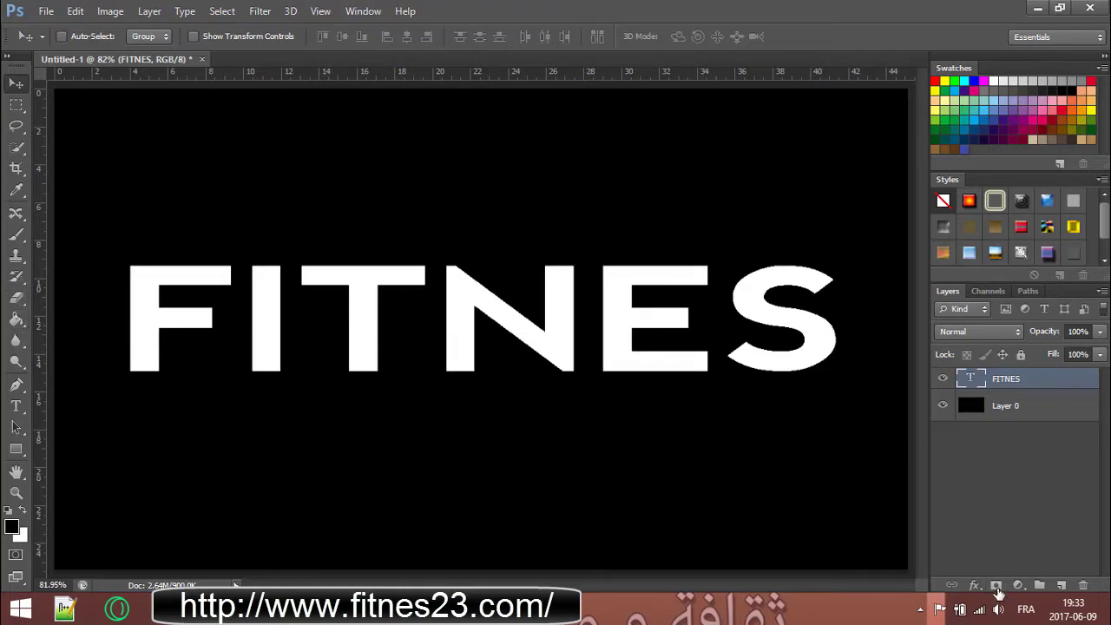
# Step: Add a layer mask to FITNES and choose the 2083 splatter brush preset
pyautogui.click(996, 586)
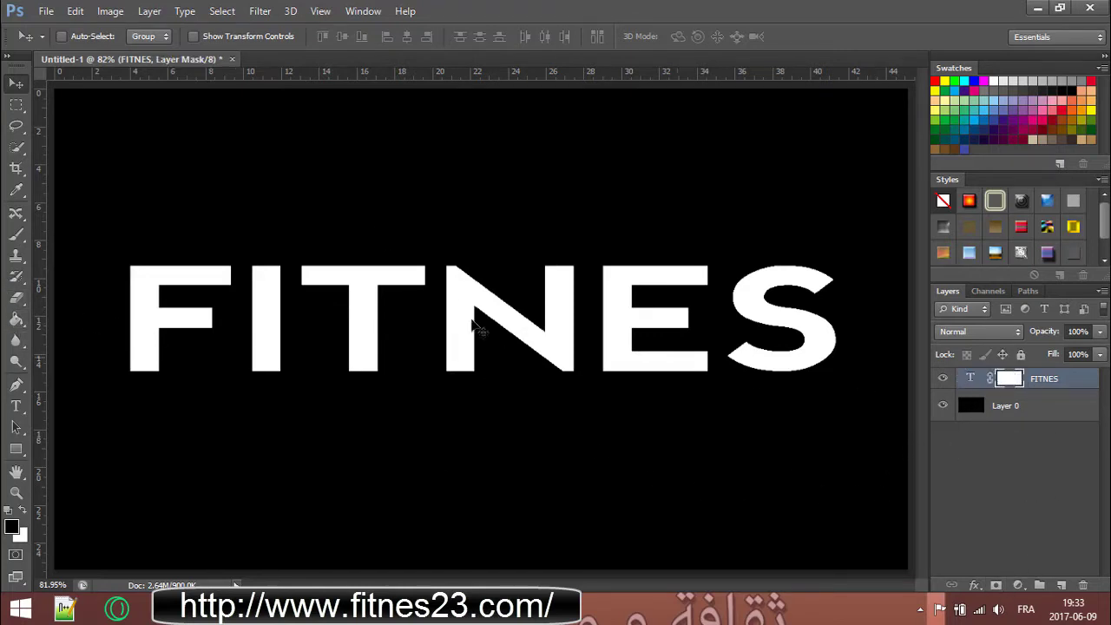
pyautogui.click(16, 234)
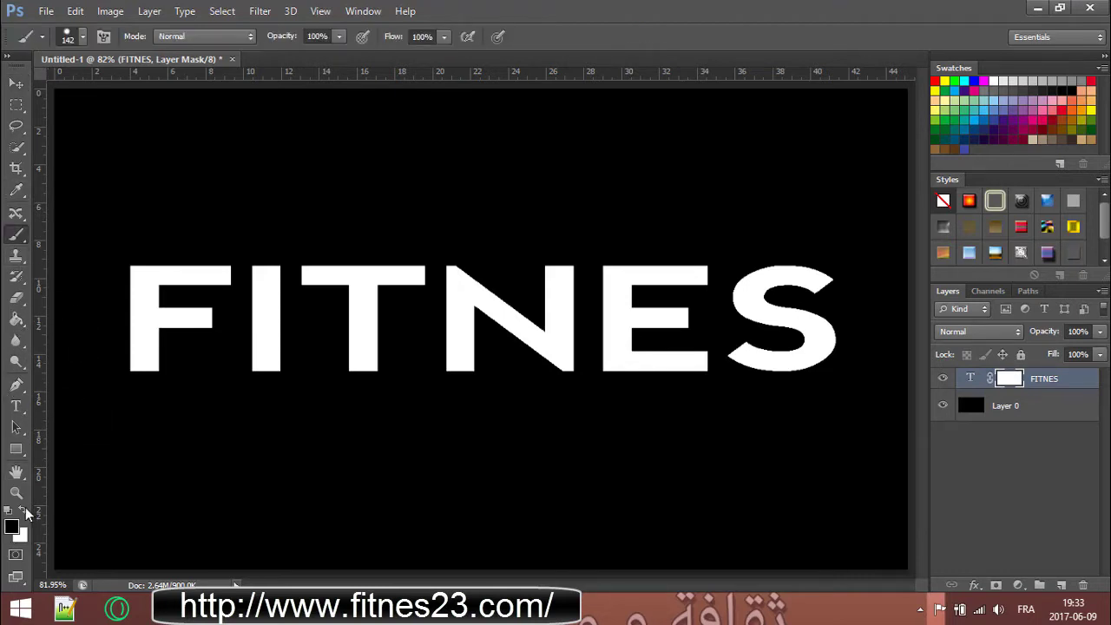
pyautogui.click(78, 37)
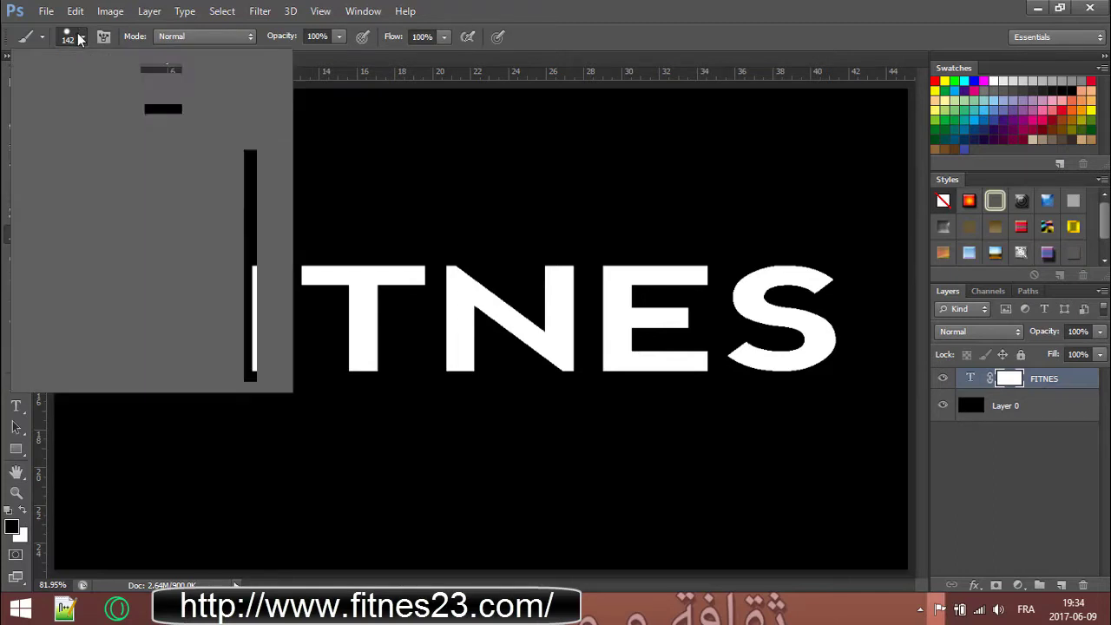
pyautogui.moveTo(249, 193); pyautogui.dragTo(238, 373)
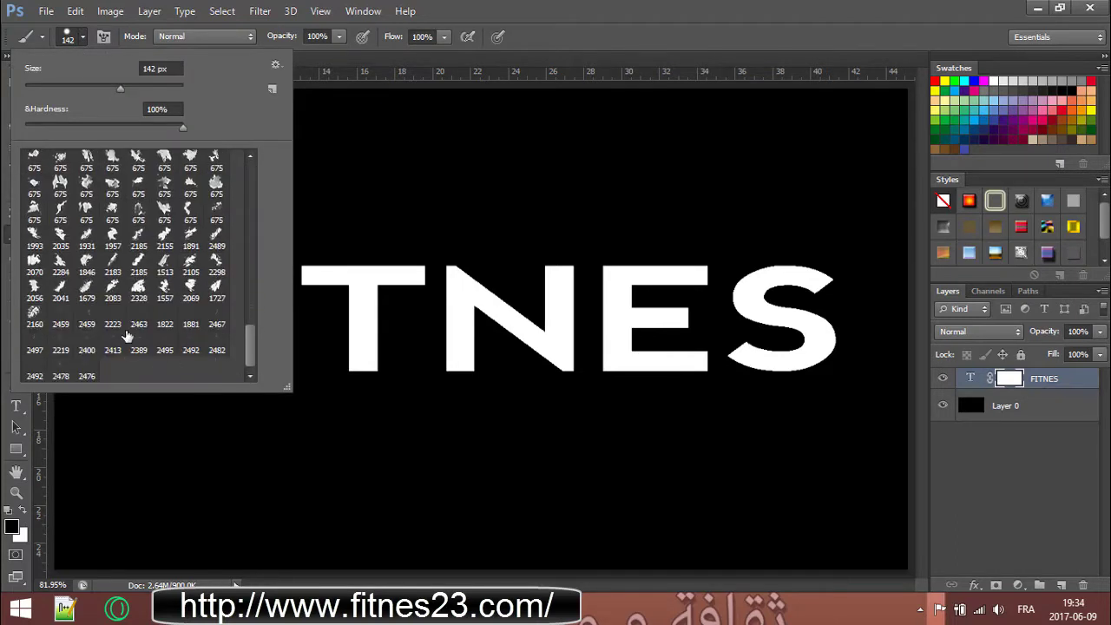
pyautogui.click(112, 289)
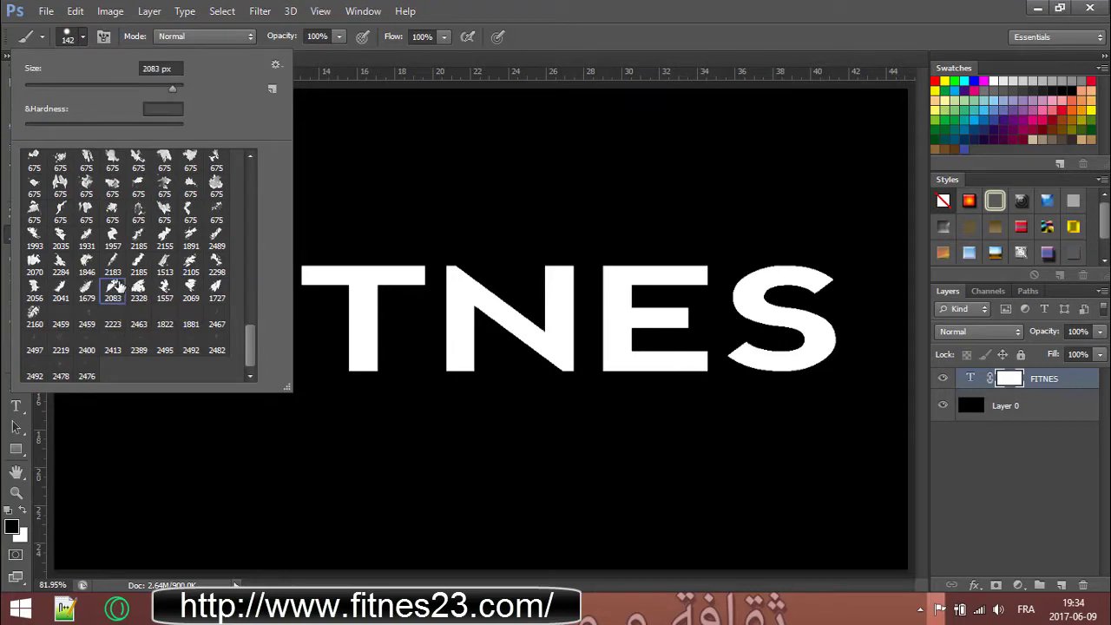
# Step: Shrink the splatter brush to about 477 px and angle its tip to roughly -52°
pyautogui.moveTo(512, 247); pyautogui.dragTo(497, 247)
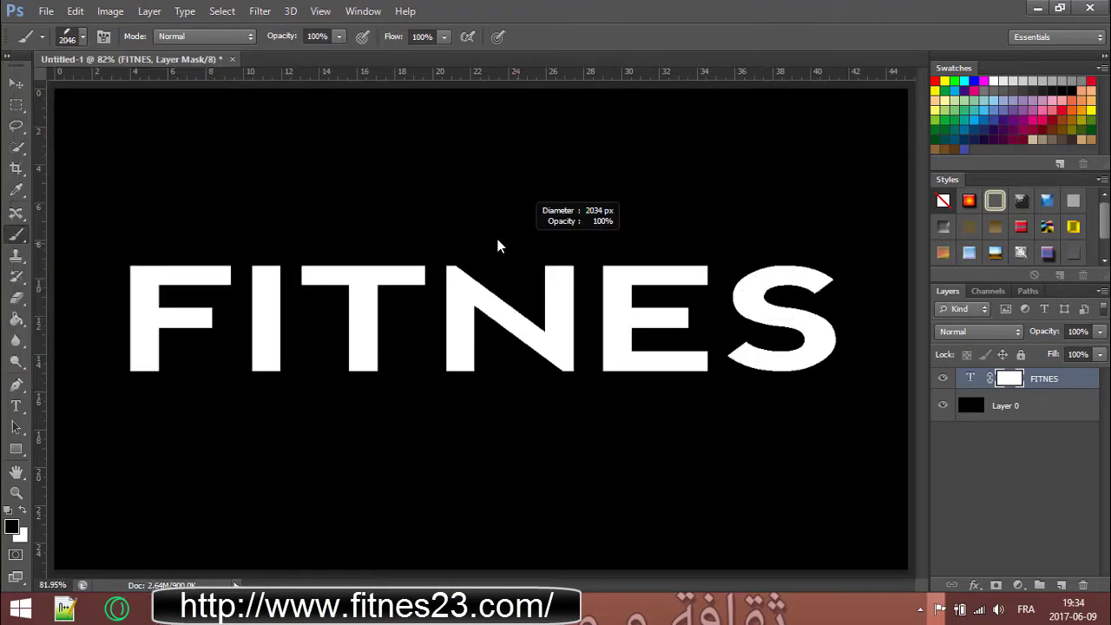
pyautogui.moveTo(407, 233); pyautogui.dragTo(330, 258)
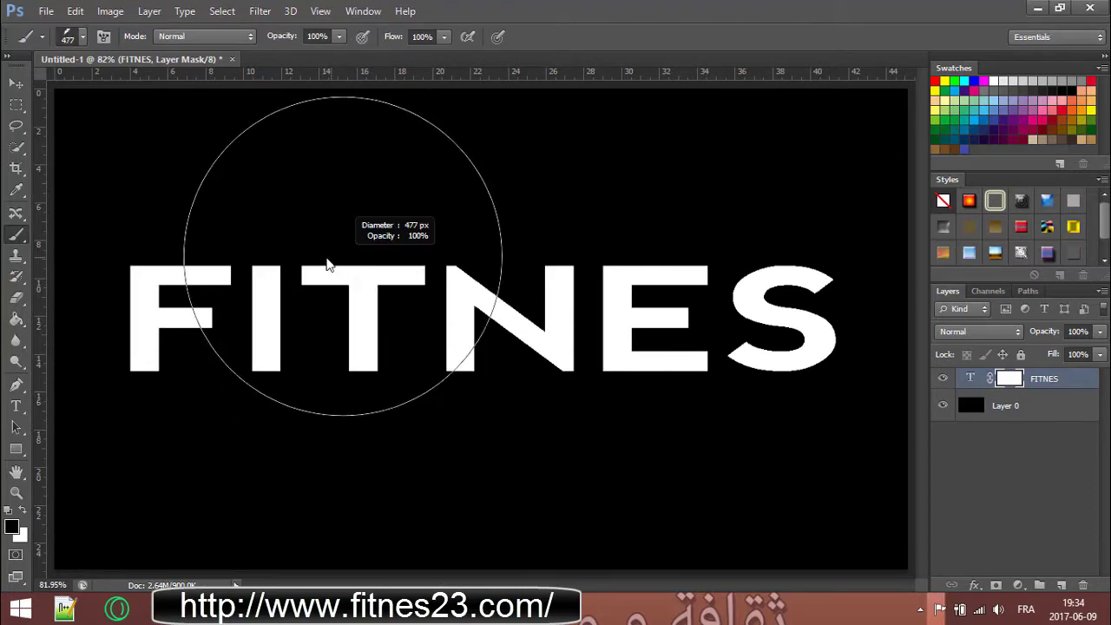
pyautogui.click(104, 38)
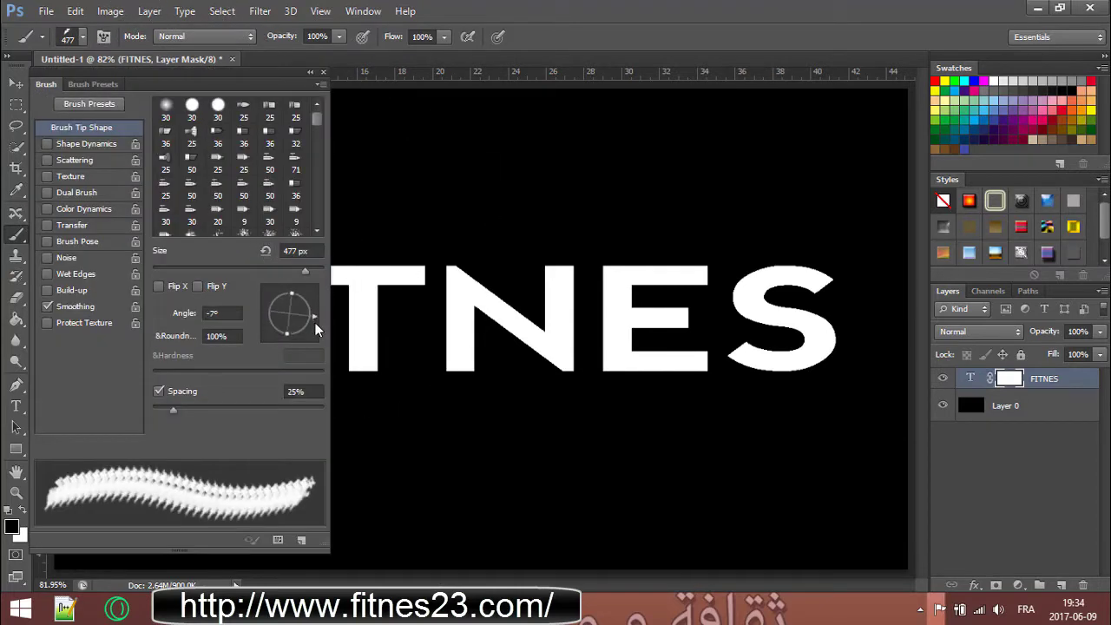
pyautogui.moveTo(315, 330)
pyautogui.mouseDown()
pyautogui.moveTo(283, 338)
pyautogui.moveTo(307, 332)
pyautogui.mouseUp()
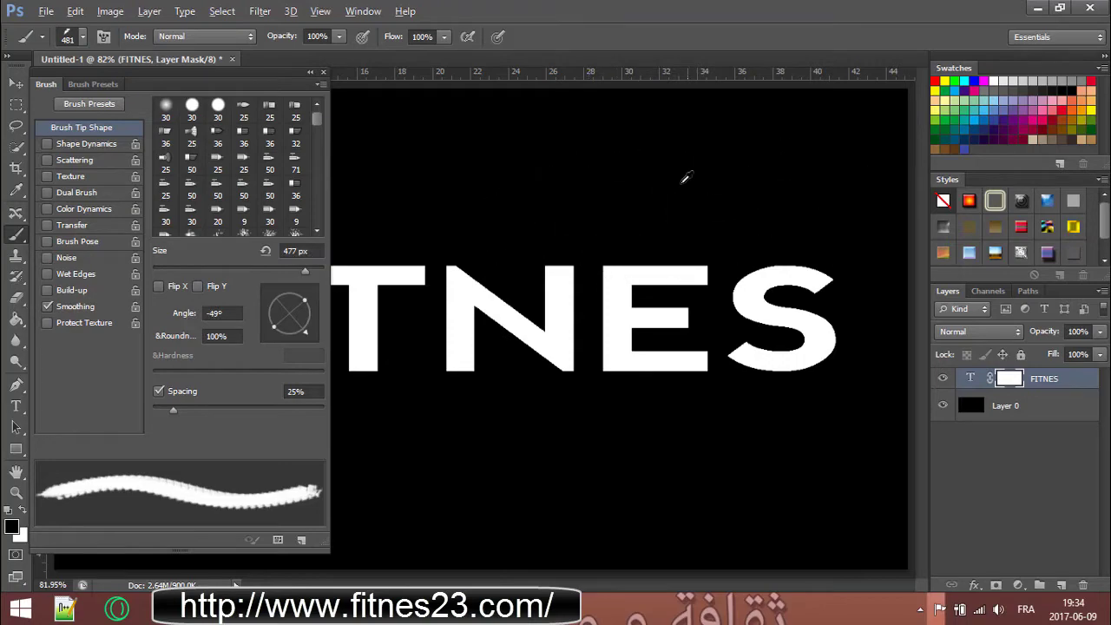
# Step: Reduce the brush to 160 px and erode the top edges of the E and S
pyautogui.moveTo(686, 178); pyautogui.dragTo(633, 206)
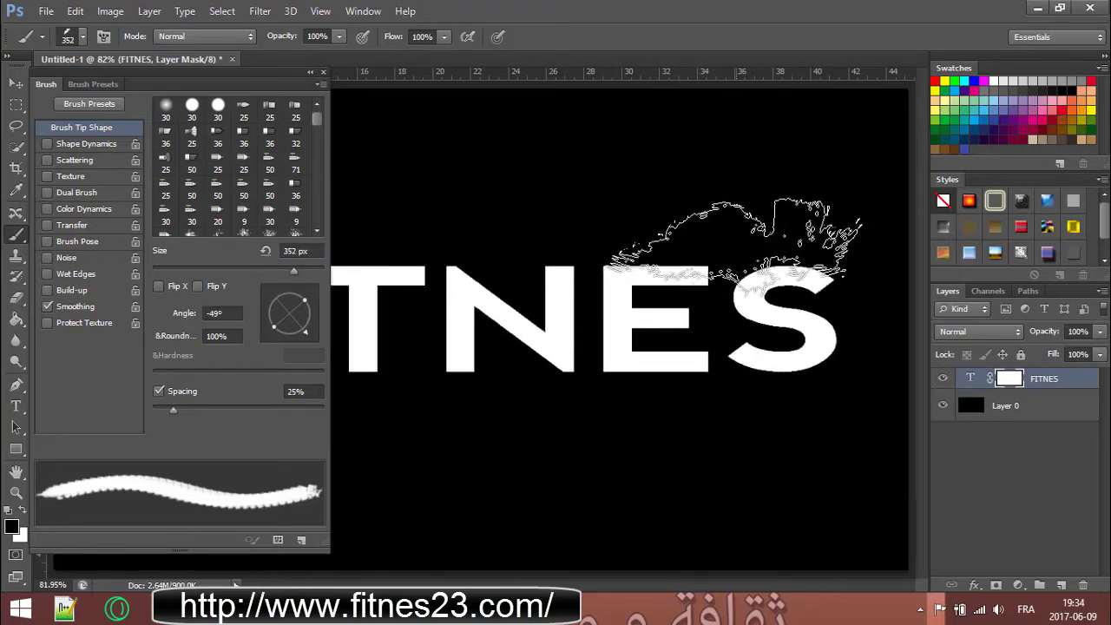
pyautogui.scroll(3, 736, 243)
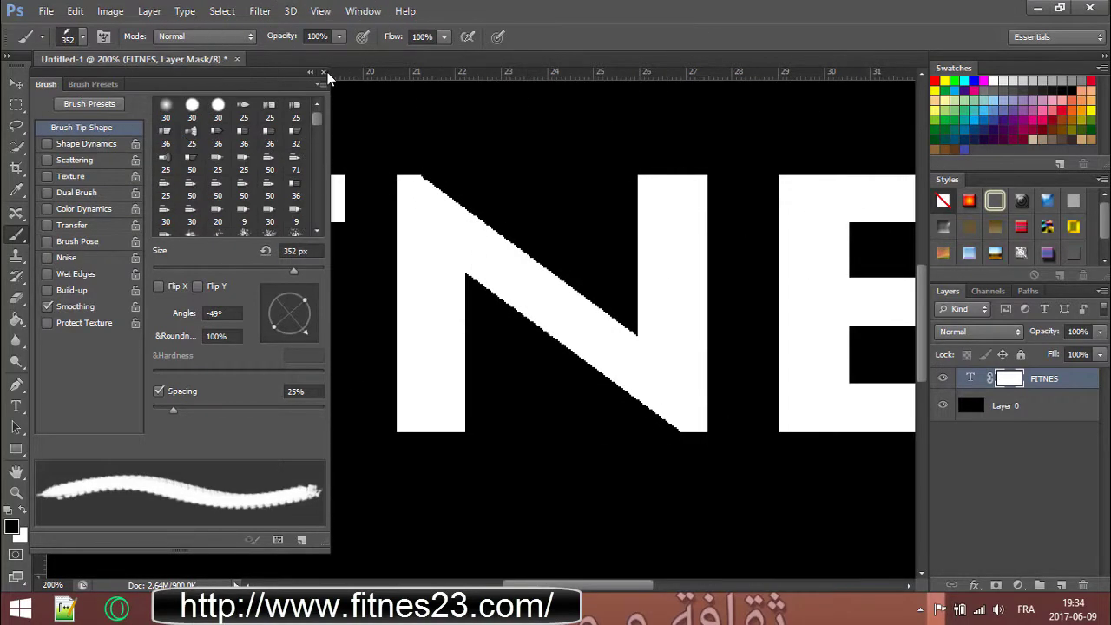
pyautogui.click(324, 73)
pyautogui.moveTo(402, 280); pyautogui.dragTo(251, 300)
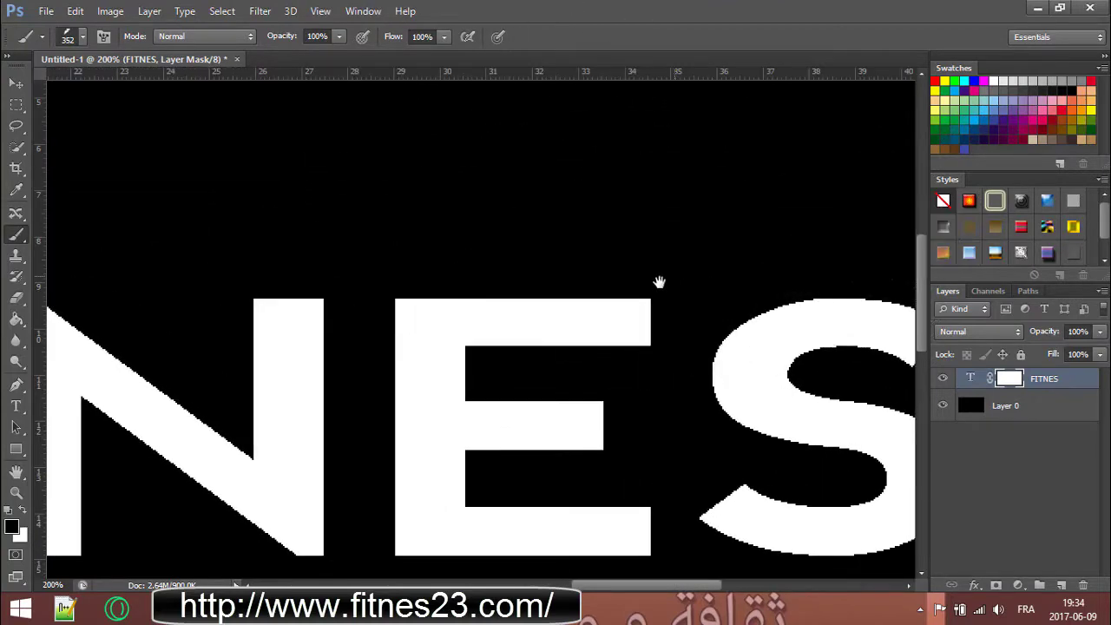
pyautogui.moveTo(659, 282); pyautogui.dragTo(604, 295)
pyautogui.hotkey('ctrl', '-')
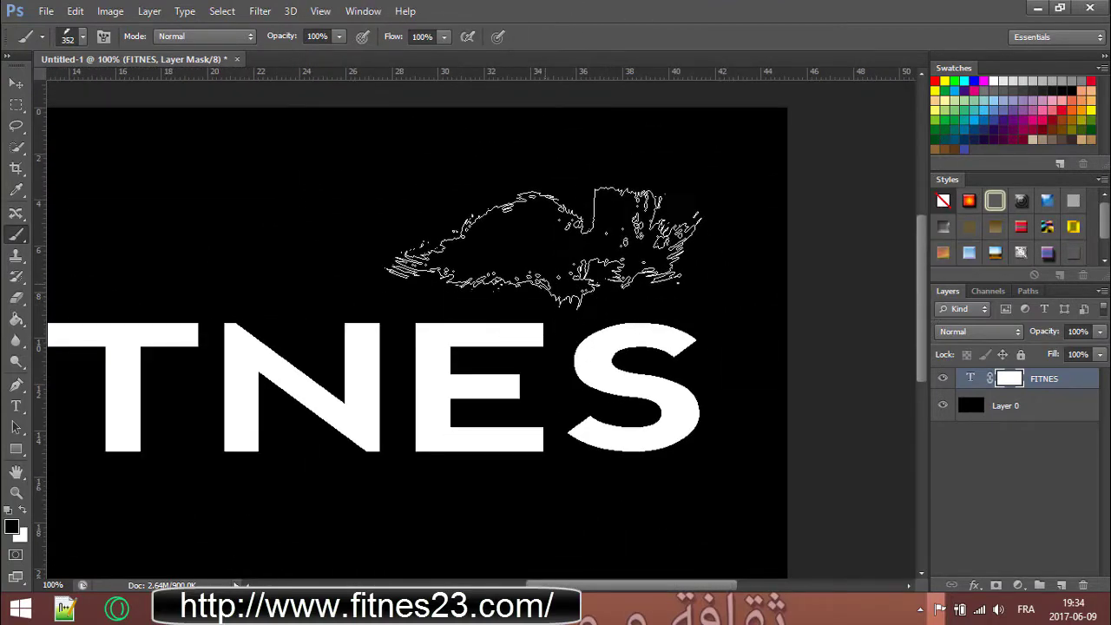
pyautogui.press('[')
pyautogui.press('[')
pyautogui.press('[')
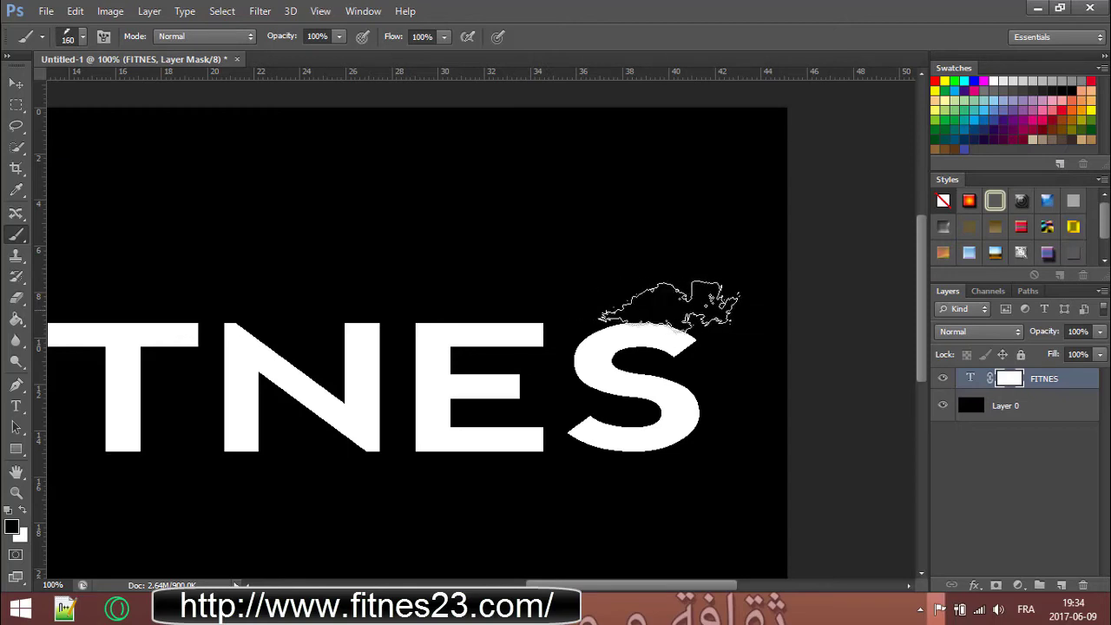
pyautogui.click(668, 305)
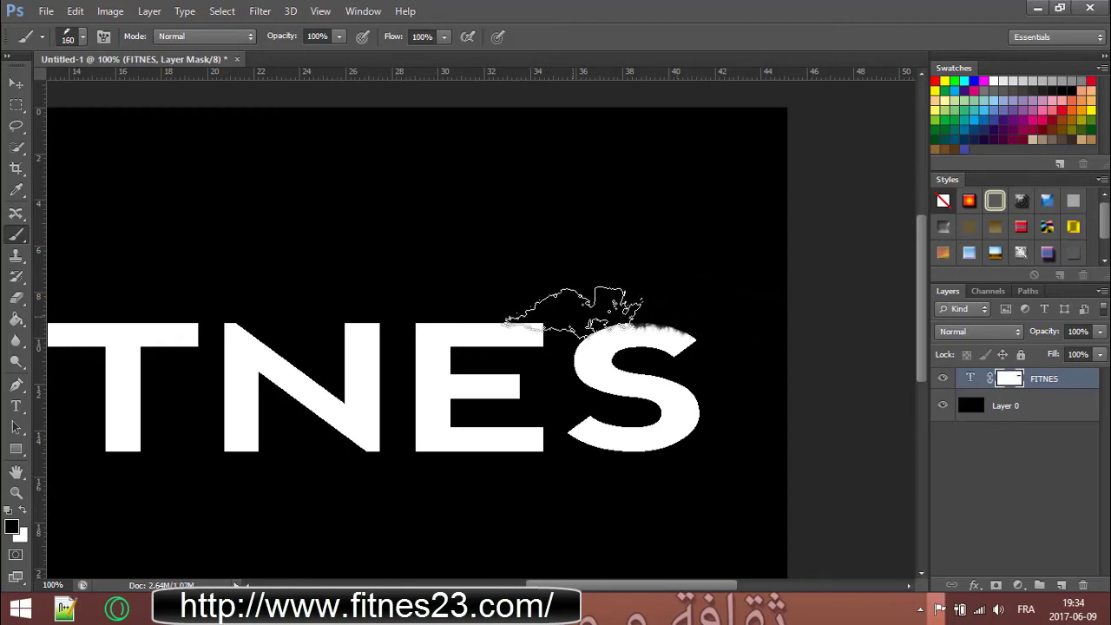
pyautogui.moveTo(574, 313); pyautogui.dragTo(604, 304)
# Step: Vary the brush angle (-54° to 146°) and size (47–111 px) while eroding the S's underside
pyautogui.press('F5')
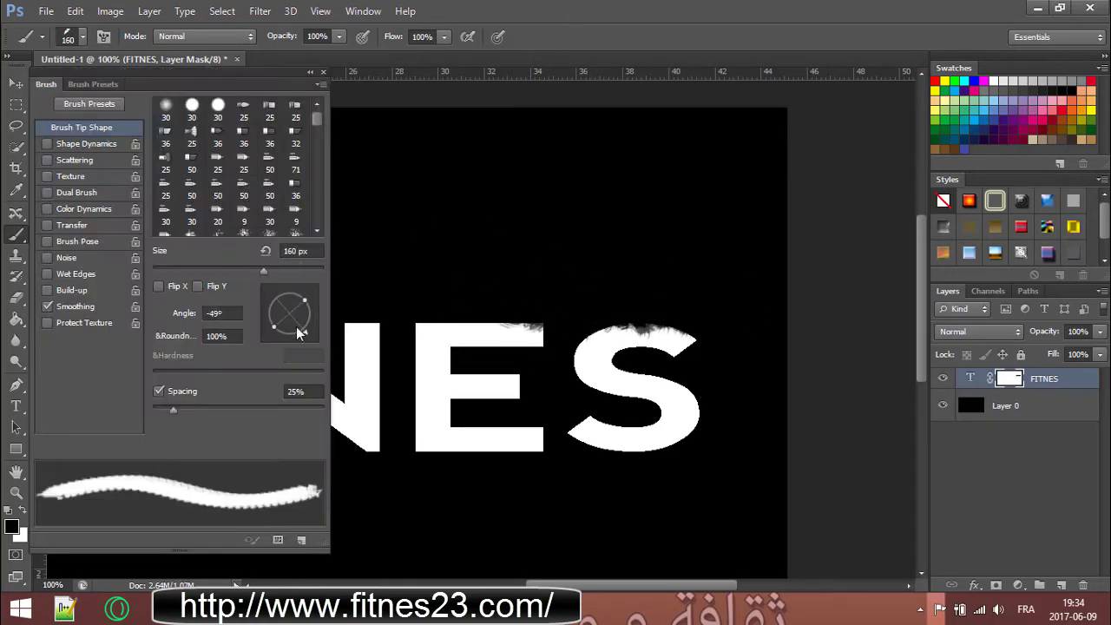
pyautogui.moveTo(299, 332); pyautogui.dragTo(309, 323)
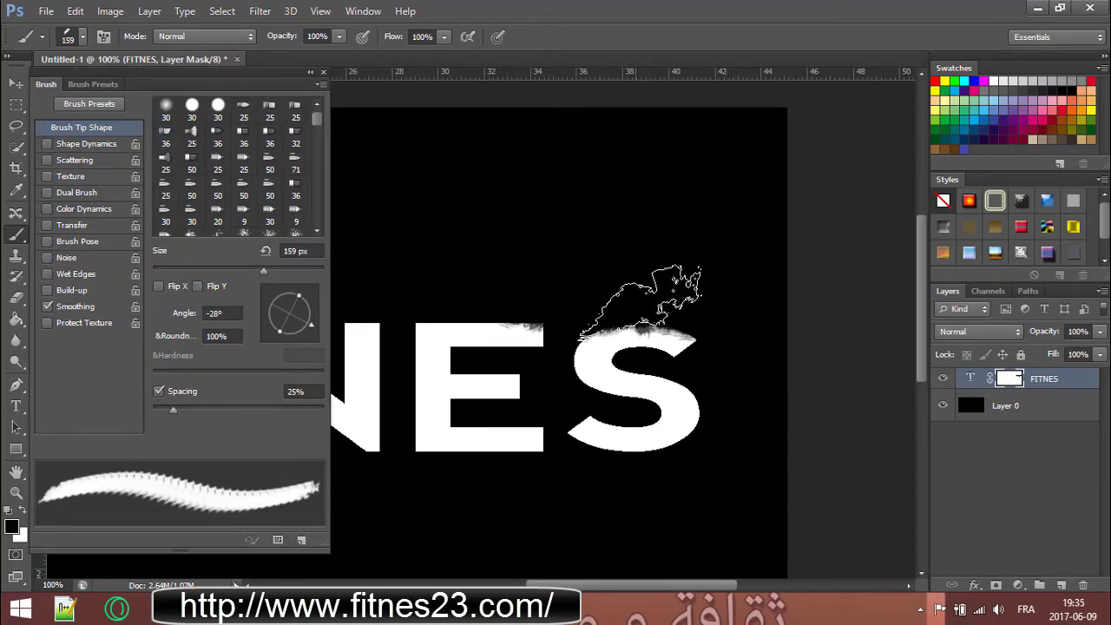
pyautogui.moveTo(311, 325); pyautogui.dragTo(304, 333)
pyautogui.moveTo(618, 308); pyautogui.dragTo(564, 310)
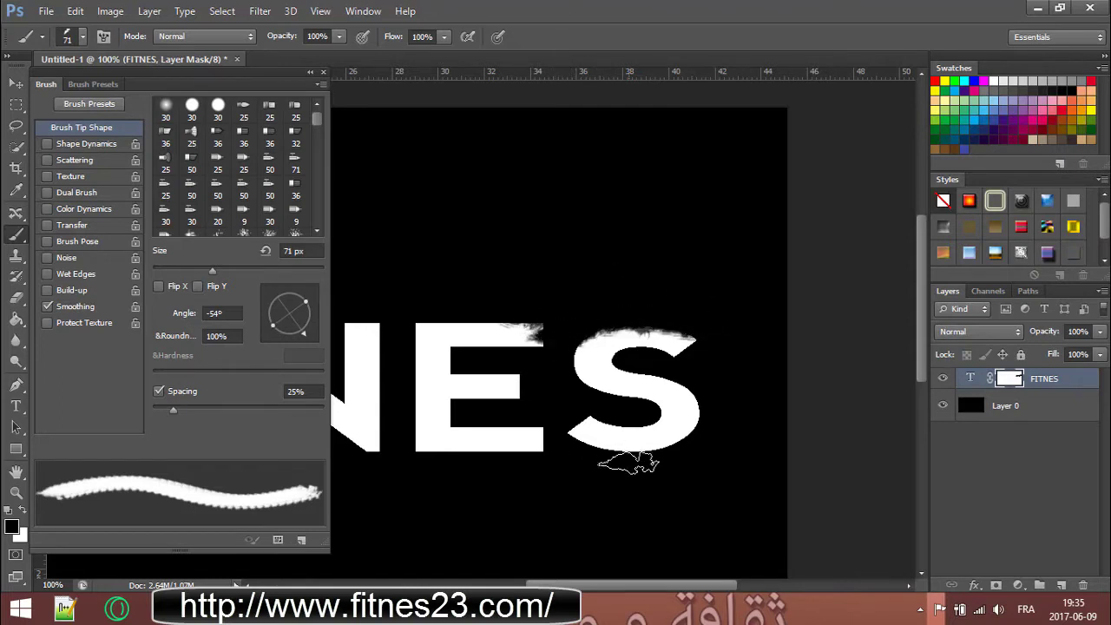
pyautogui.moveTo(278, 297); pyautogui.dragTo(261, 271)
pyautogui.moveTo(596, 483)
pyautogui.mouseDown()
pyautogui.moveTo(608, 493)
pyautogui.moveTo(651, 485)
pyautogui.mouseUp()
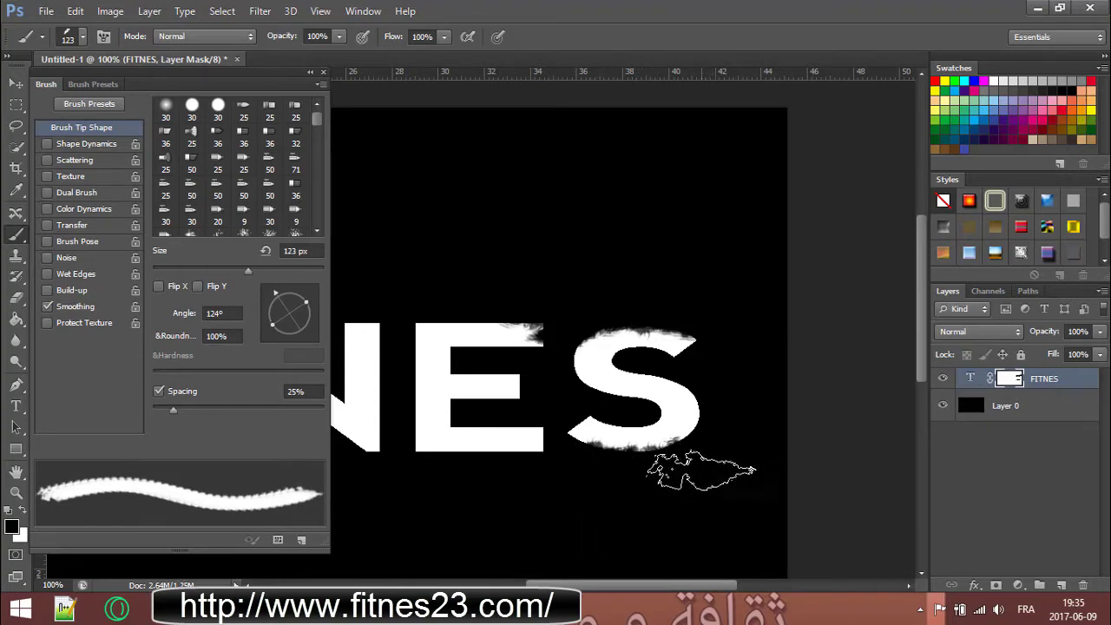
pyautogui.click(271, 299)
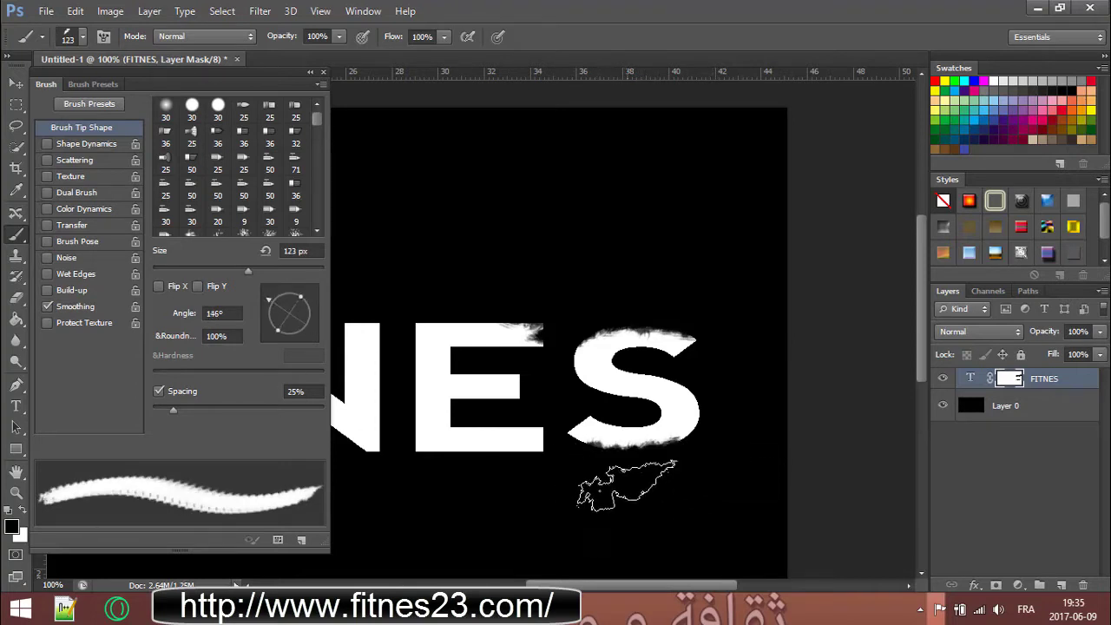
pyautogui.moveTo(550, 471); pyautogui.dragTo(512, 473)
pyautogui.click(281, 292)
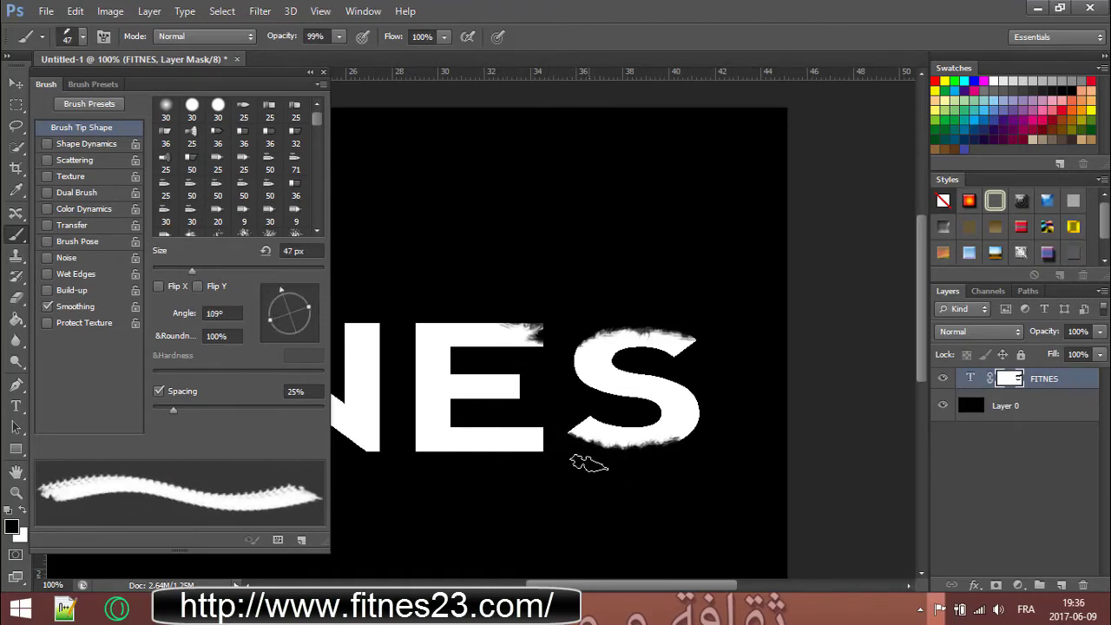
pyautogui.moveTo(595, 449); pyautogui.dragTo(607, 456)
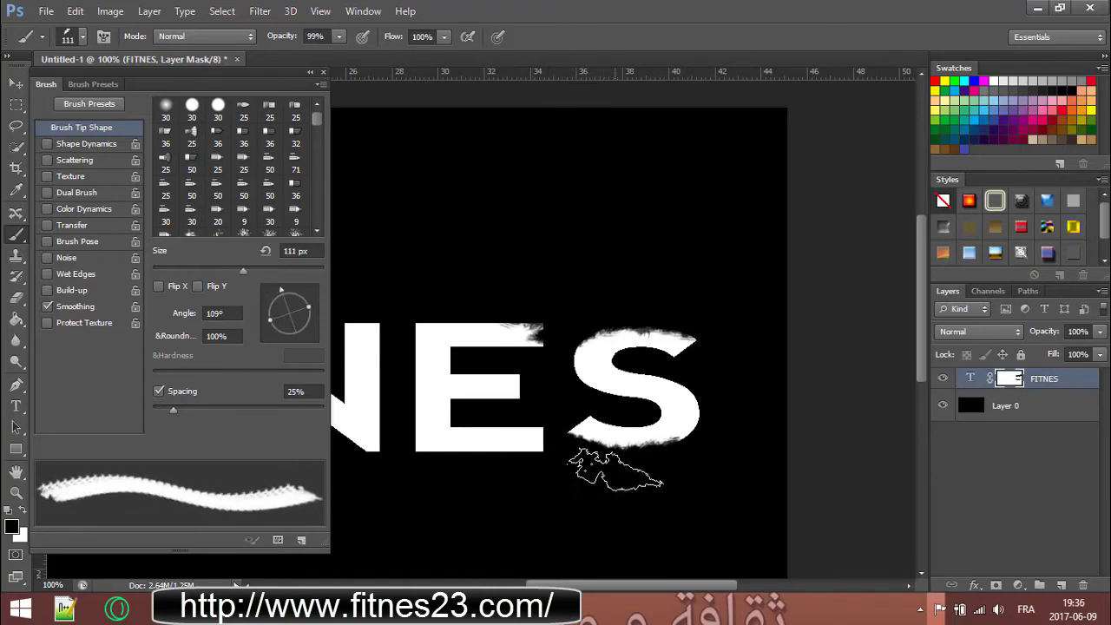
# Step: Rotate the brush tip to about -42° and roughen the top edge of the E
pyautogui.click(300, 331)
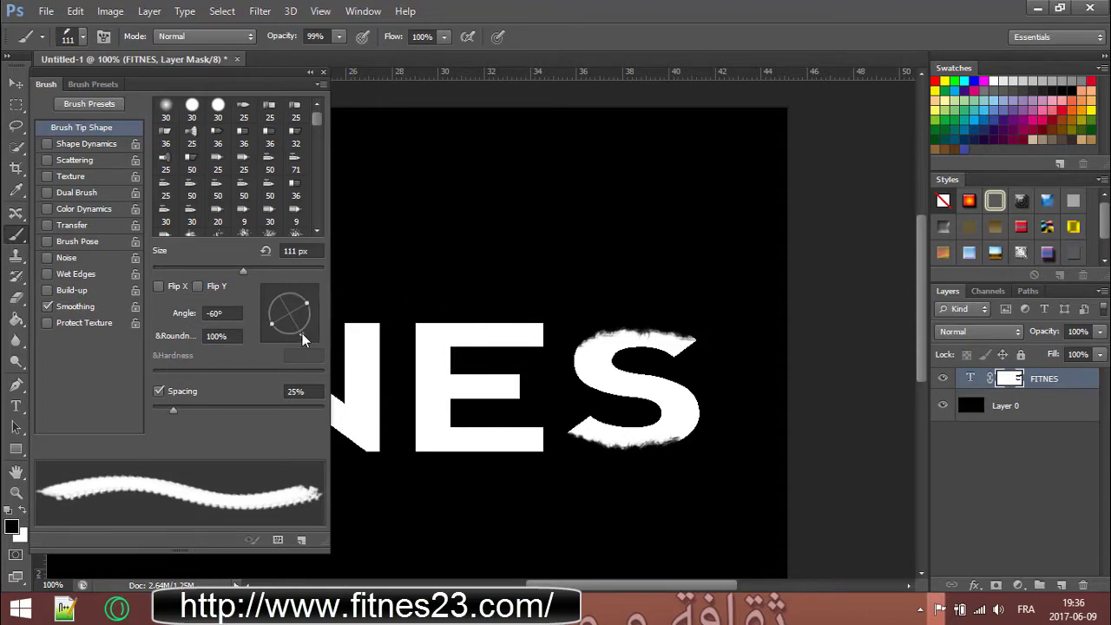
pyautogui.moveTo(302, 333); pyautogui.dragTo(321, 332)
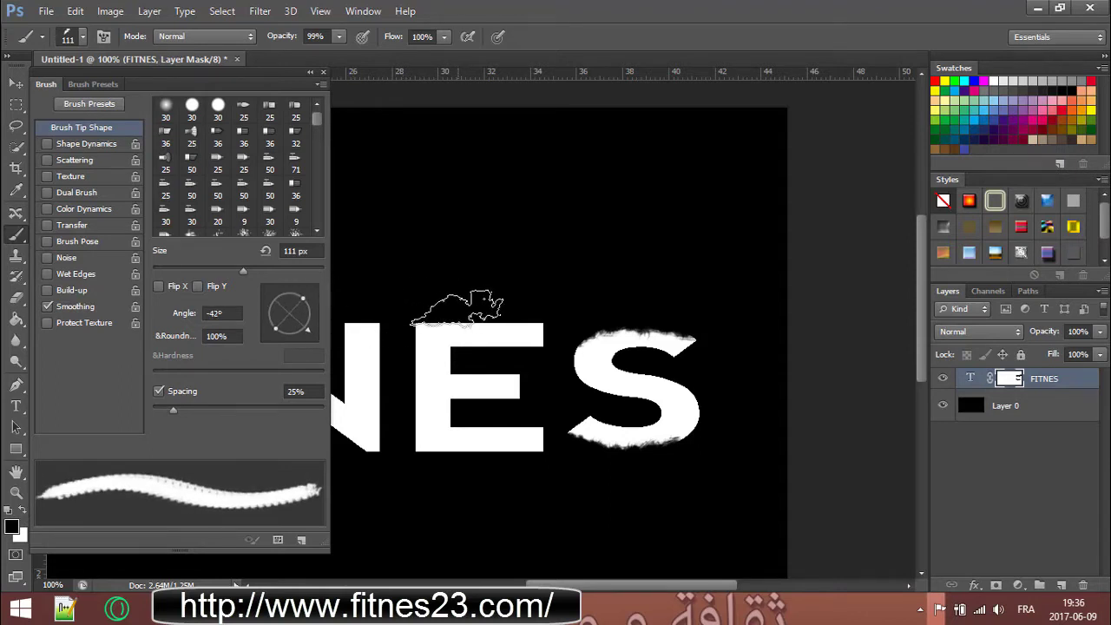
pyautogui.moveTo(457, 308)
pyautogui.mouseDown()
pyautogui.moveTo(471, 293)
pyautogui.moveTo(509, 307)
pyautogui.mouseUp()
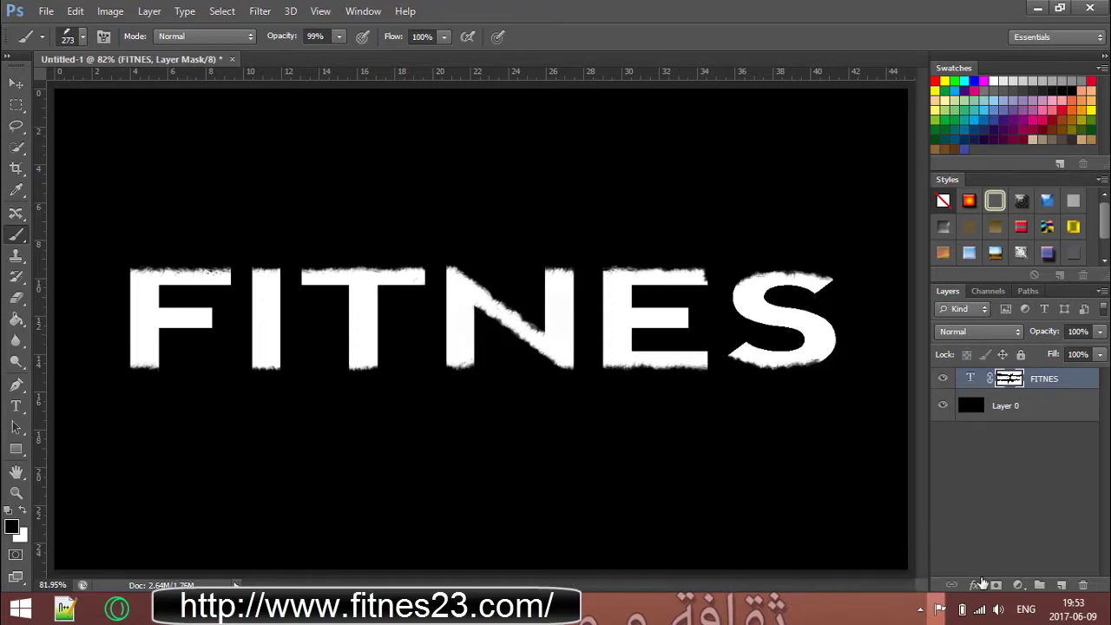
# Step: Choose the 2495 particle brush at 100% opacity, sized around 531 px
pyautogui.click(69, 40)
pyautogui.click(165, 347)
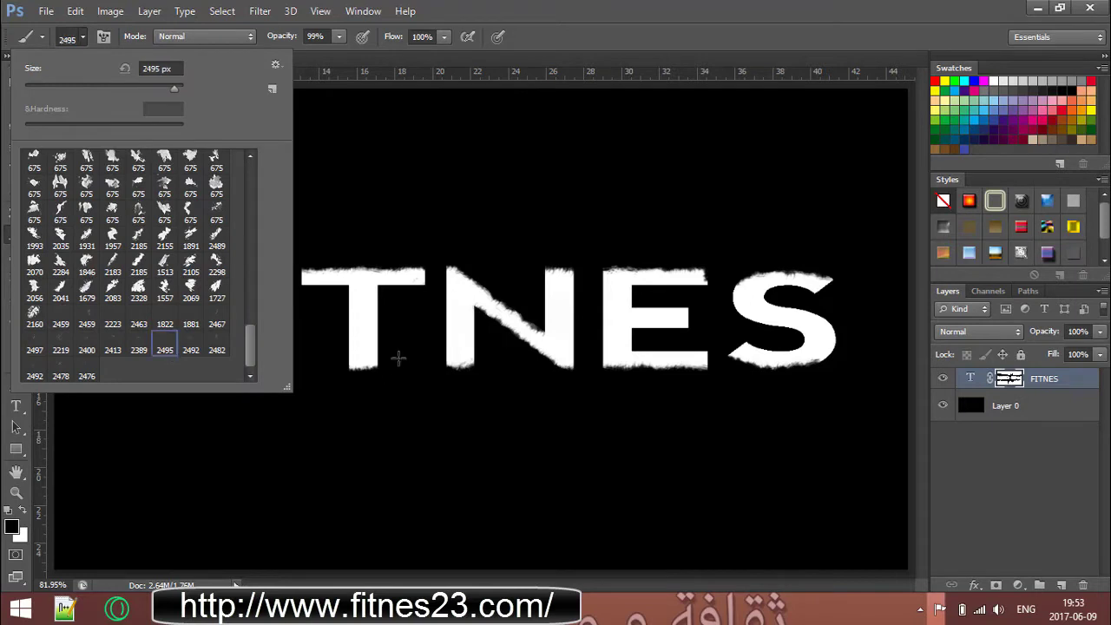
pyautogui.click(558, 325)
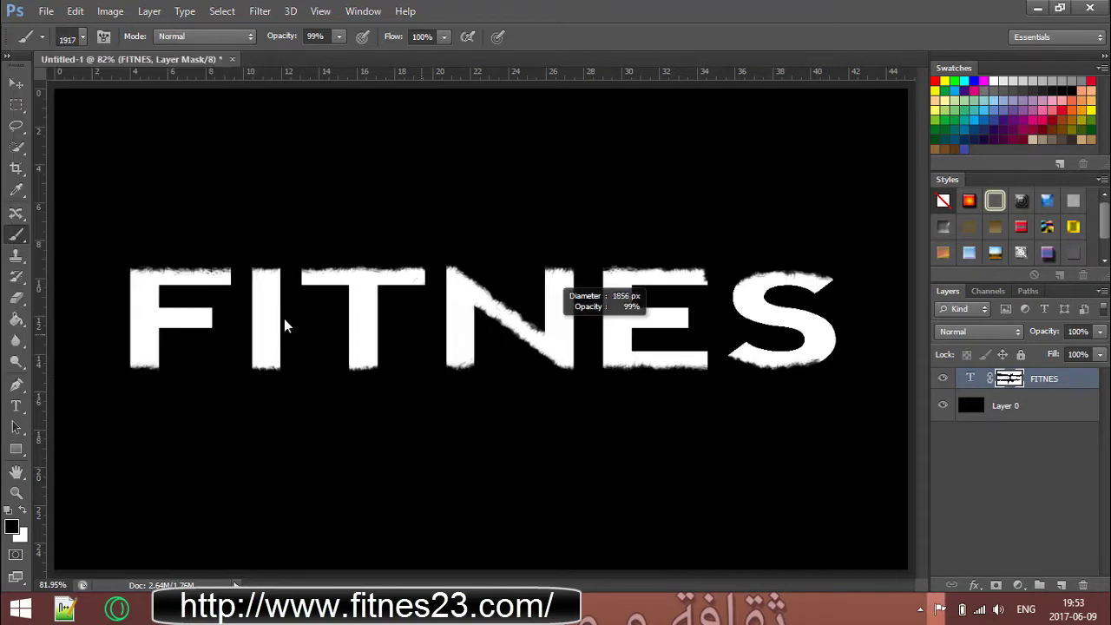
pyautogui.click(347, 330)
pyautogui.moveTo(418, 351); pyautogui.dragTo(234, 320)
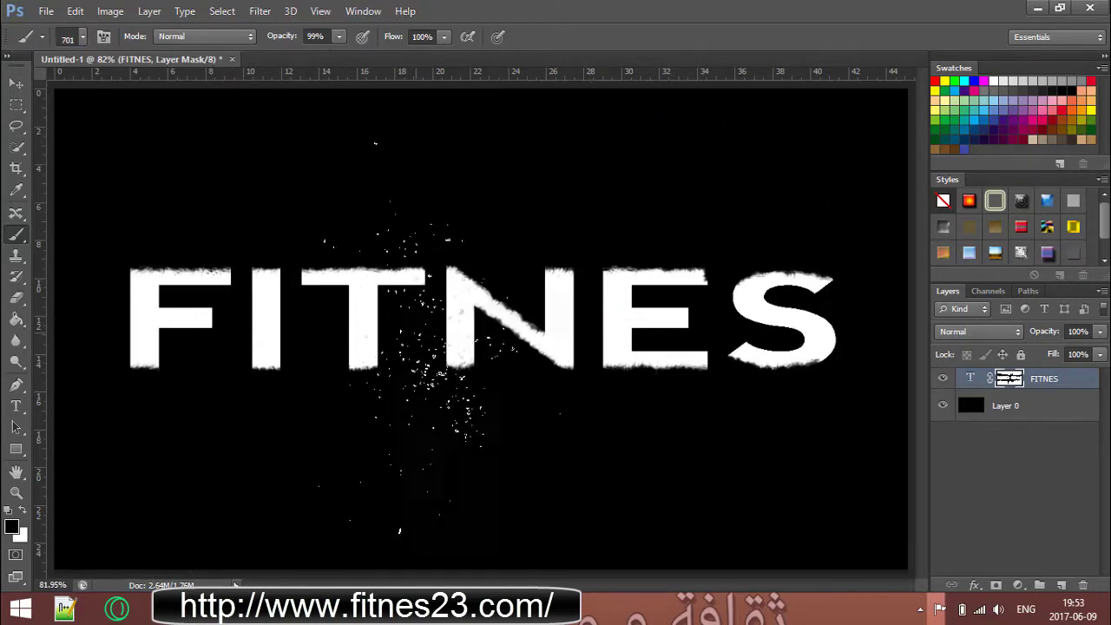
pyautogui.moveTo(504, 317); pyautogui.dragTo(434, 326)
pyautogui.click(82, 37)
pyautogui.moveTo(438, 270); pyautogui.dragTo(321, 345)
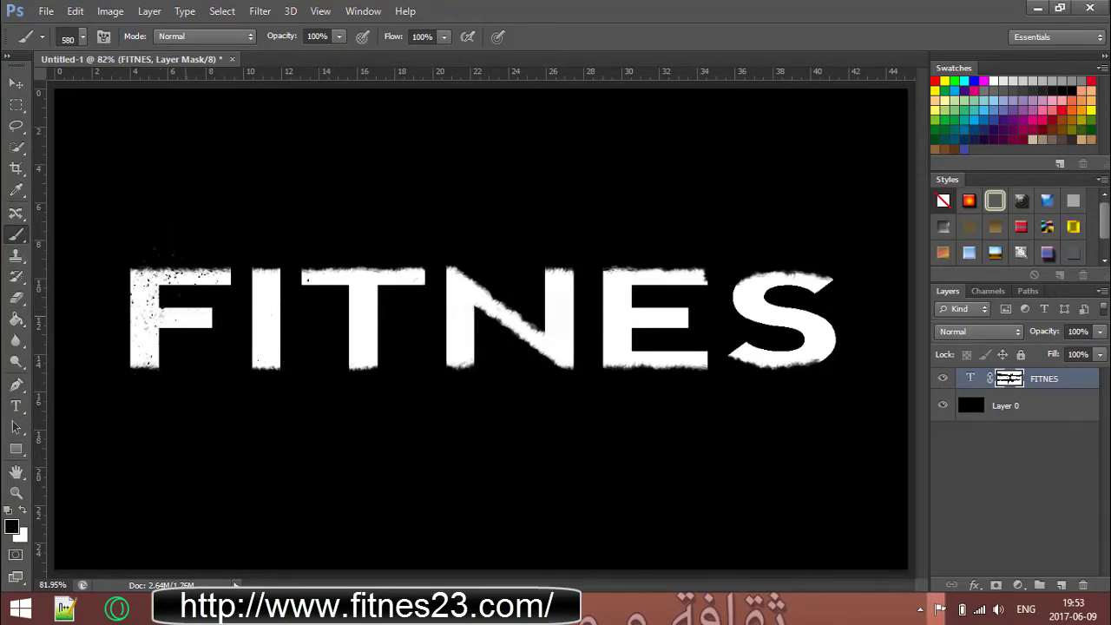
pyautogui.hotkey('ctrl', 'z')
# Step: Stamp black grunge speckles over the F, I and N, enlarging the brush to 533 px
pyautogui.click(271, 323)
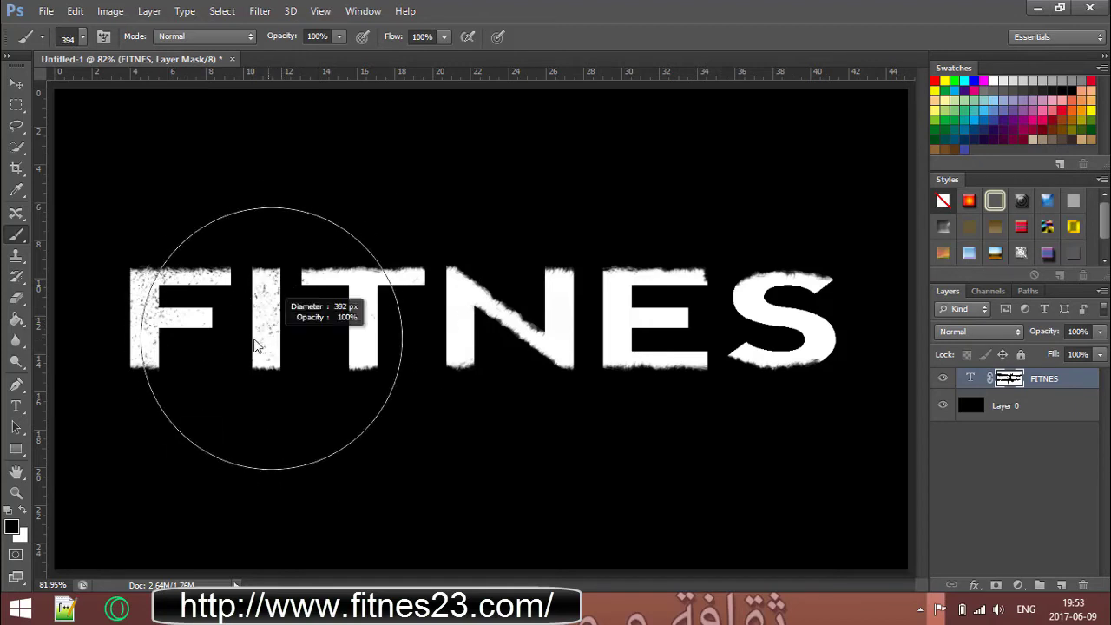
pyautogui.click(261, 325)
pyautogui.press(']')
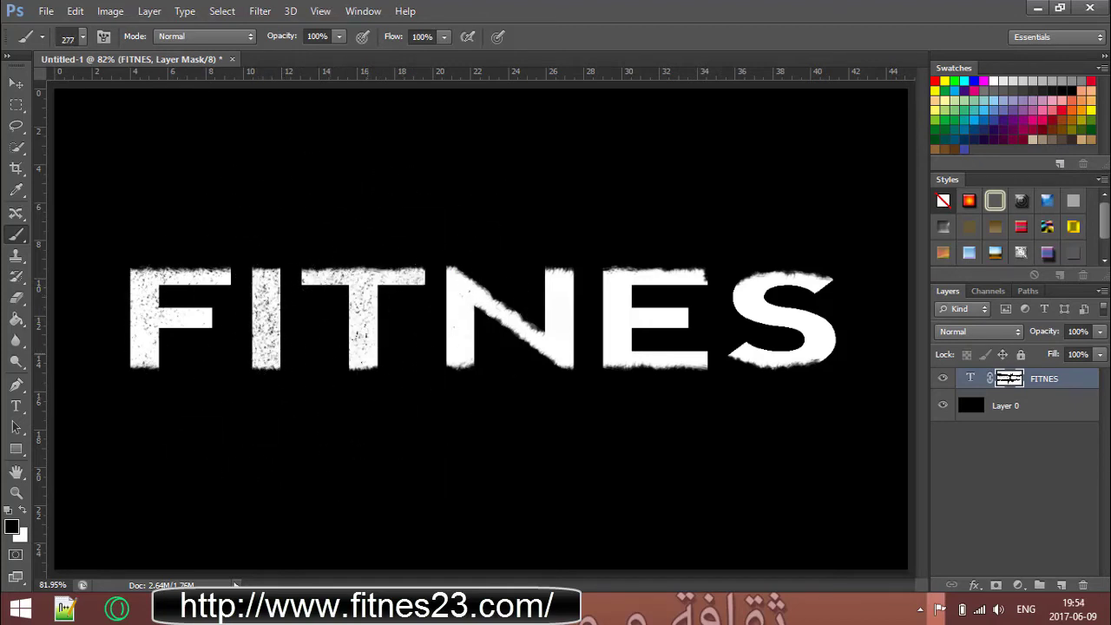
pyautogui.press(']')
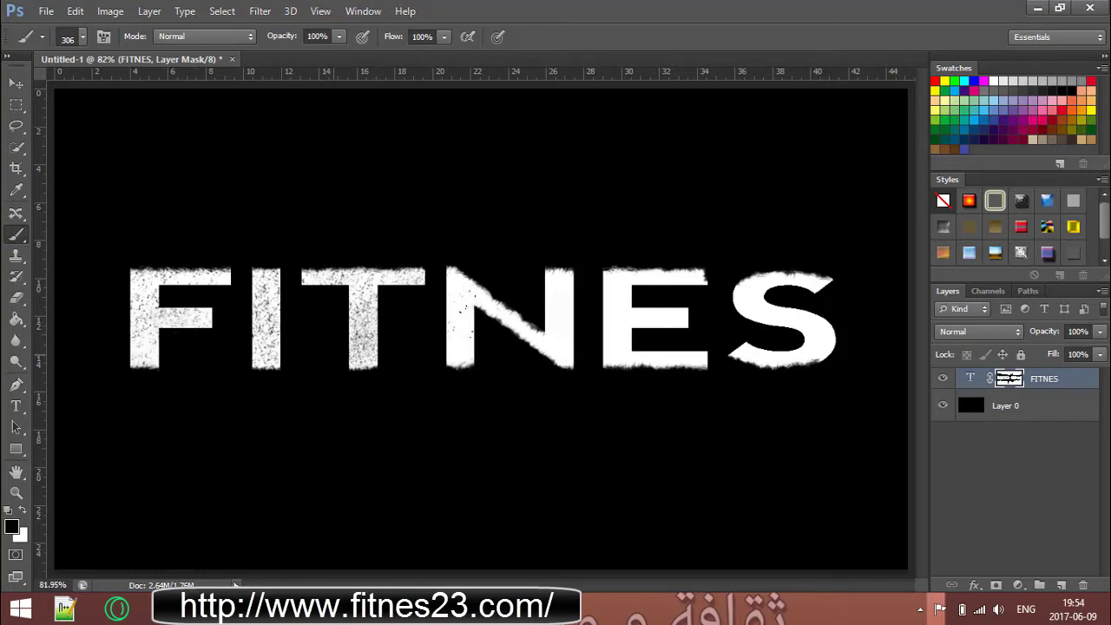
pyautogui.press(']')
pyautogui.click(464, 305)
pyautogui.click(460, 330)
pyautogui.click(560, 321)
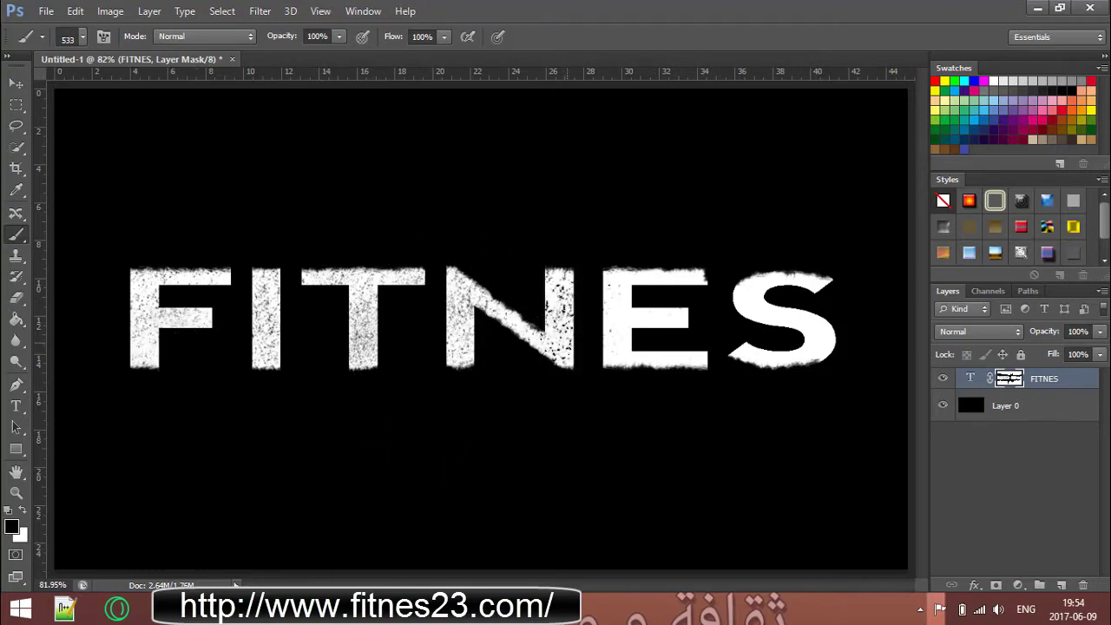
# Step: Texture the E and S with speckles, tilting the brush tip to -30° and undoing stray stamps
pyautogui.click(685, 408)
pyautogui.hotkey('ctrl', 'z')
pyautogui.click(634, 408)
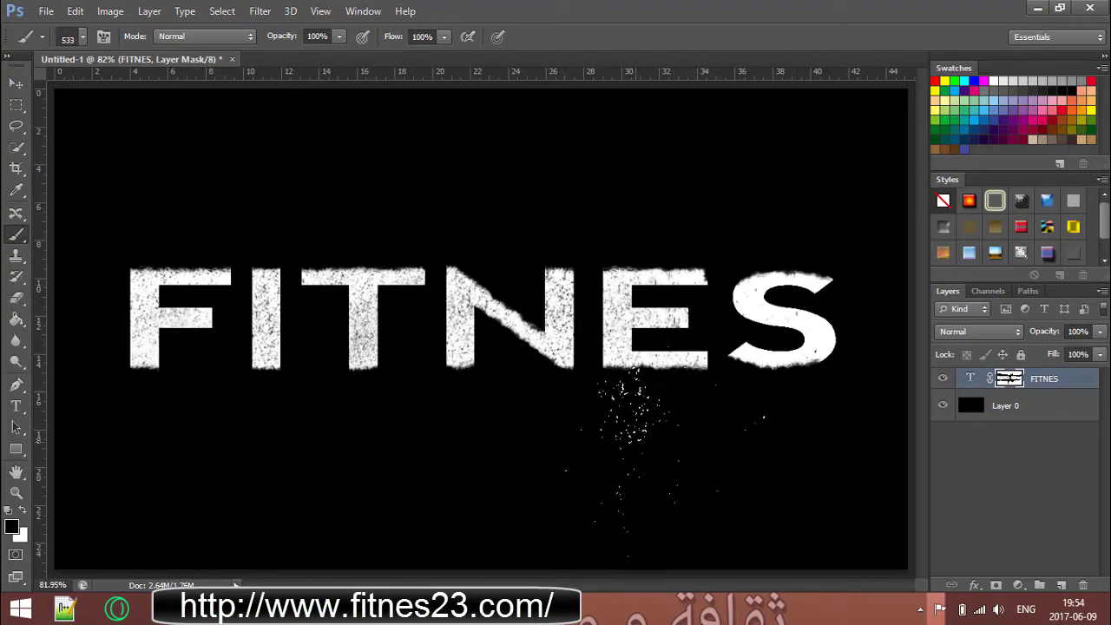
pyautogui.hotkey('ctrl', 'z')
pyautogui.click(786, 321)
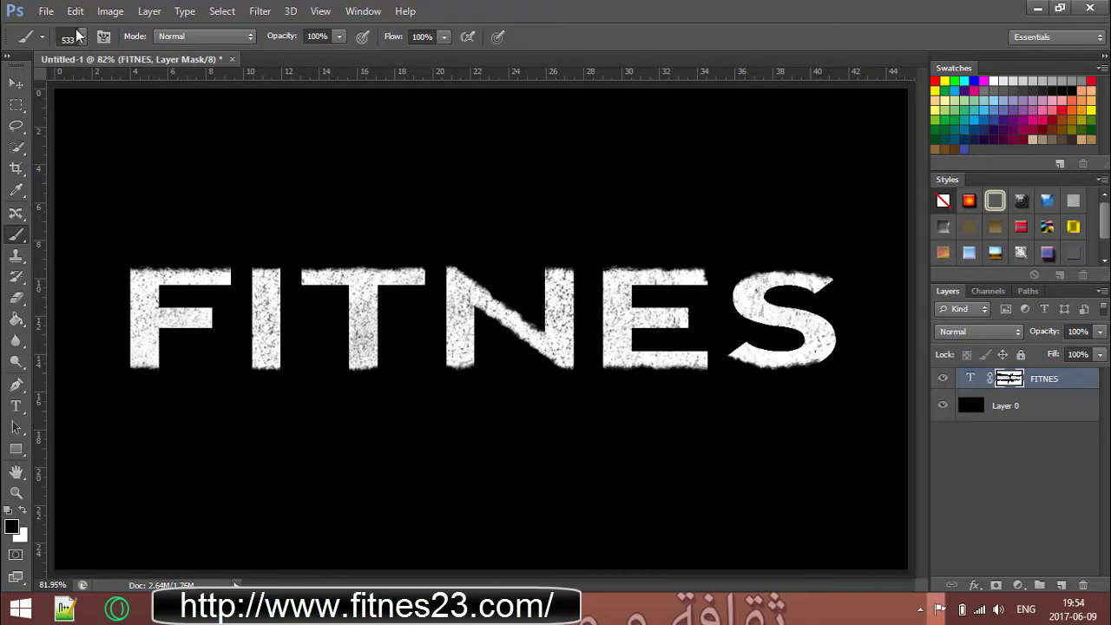
pyautogui.click(101, 36)
pyautogui.moveTo(312, 320); pyautogui.dragTo(311, 325)
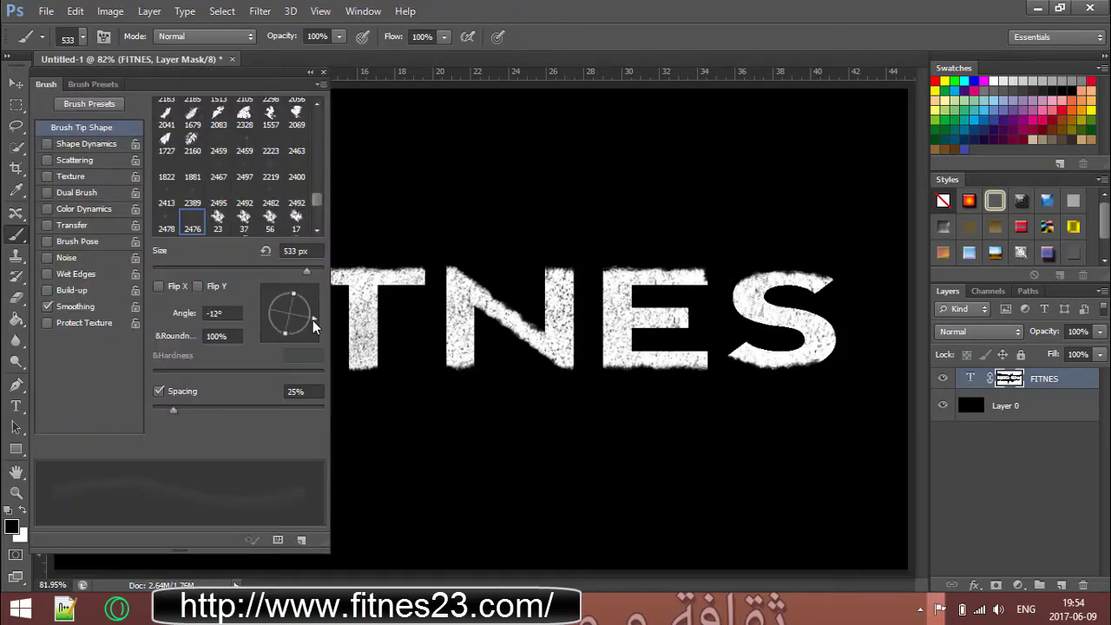
pyautogui.click(655, 334)
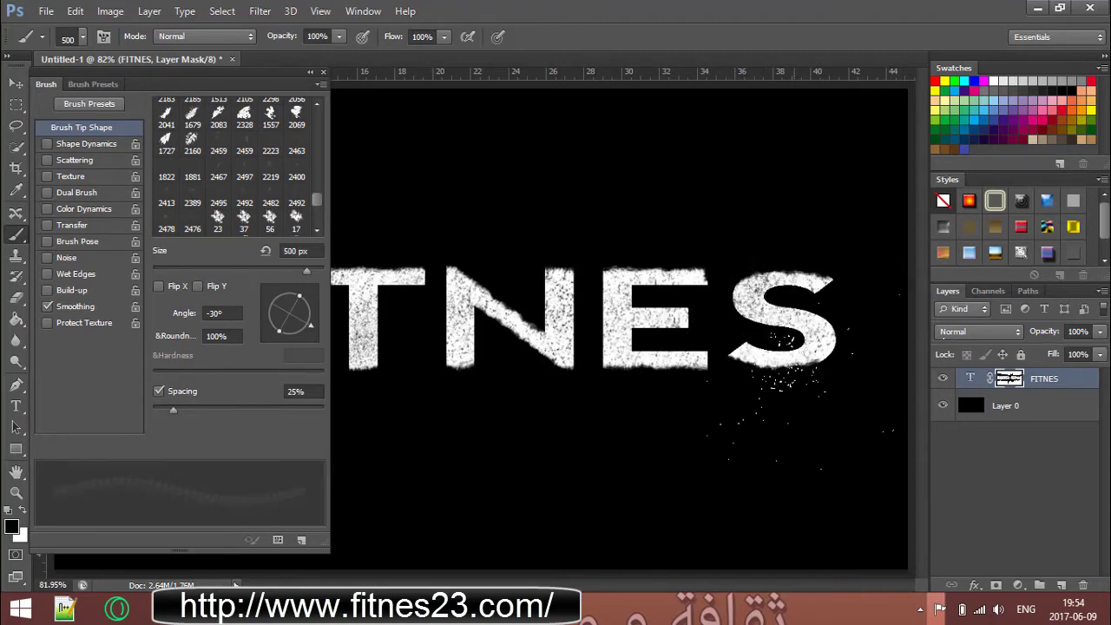
pyautogui.hotkey('ctrl', 'z')
pyautogui.click(625, 334)
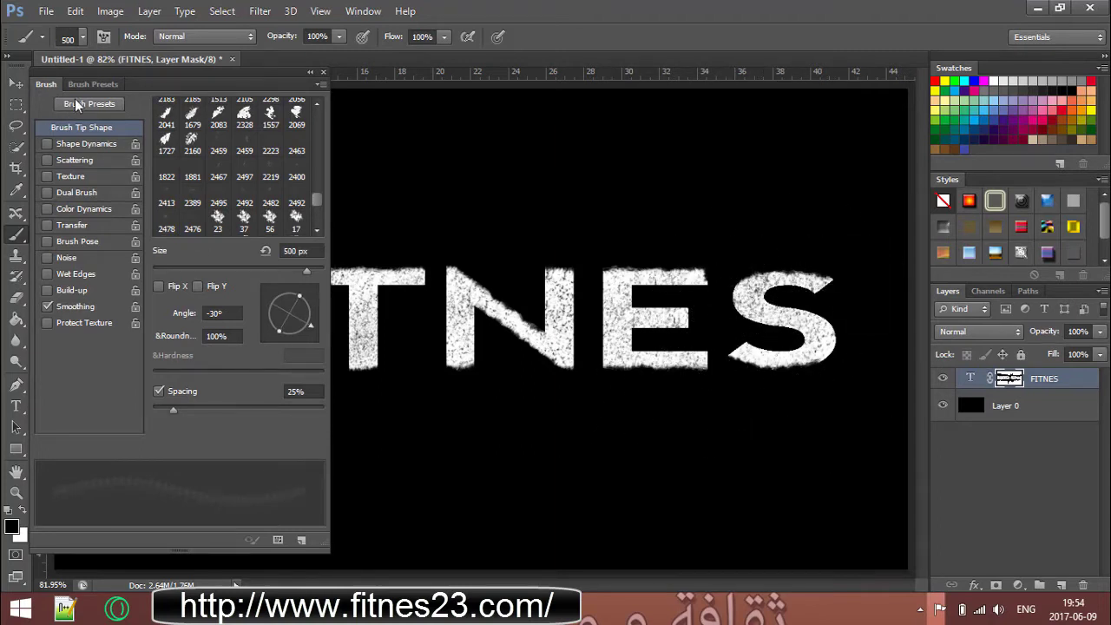
pyautogui.click(310, 75)
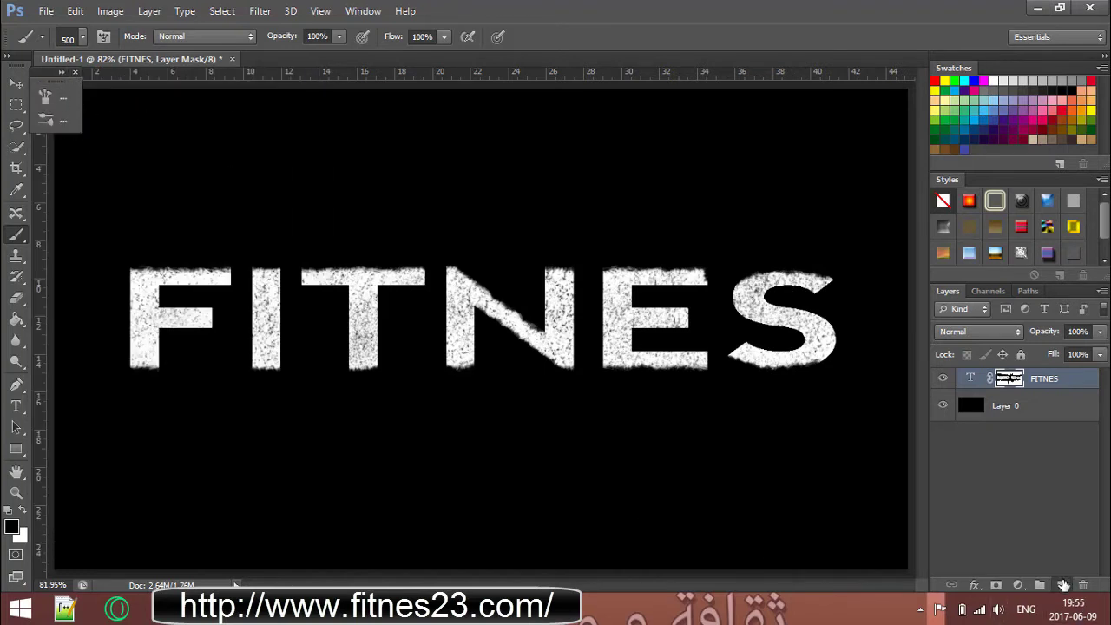
# Step: Add a new layer above FITNES, switch to white, and pick splatter brush 2482
pyautogui.click(1063, 584)
pyautogui.press('x')
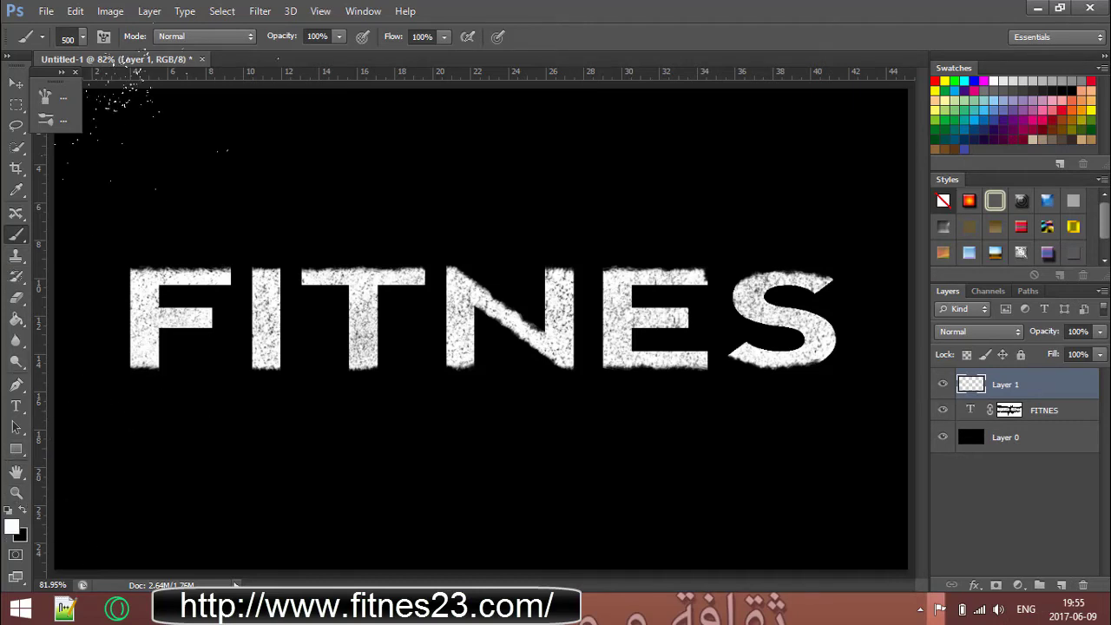
pyautogui.click(76, 37)
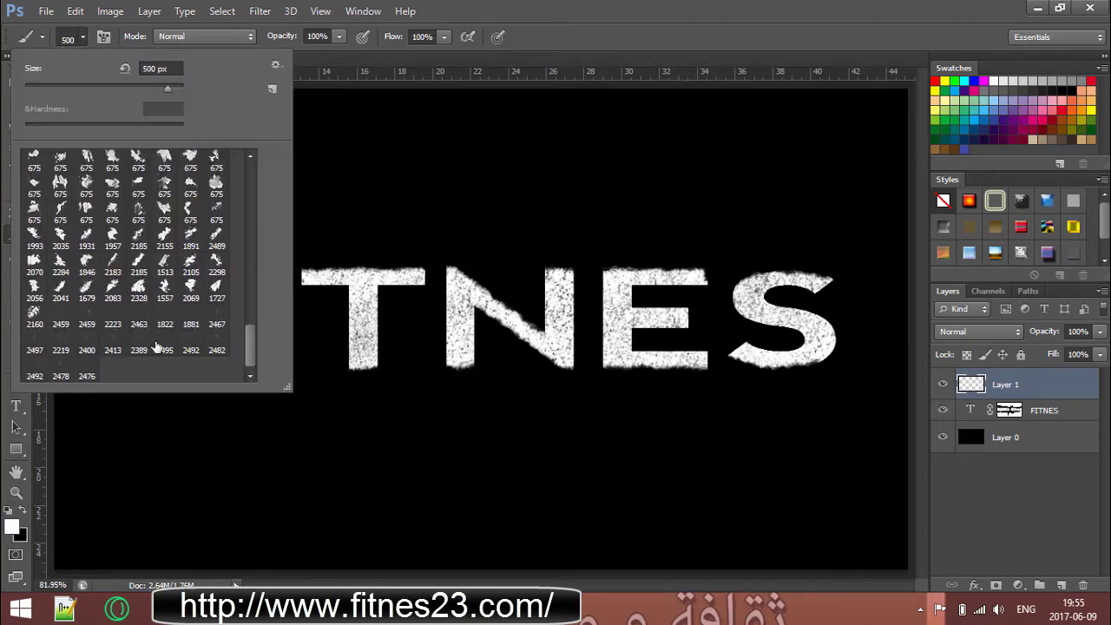
pyautogui.click(217, 347)
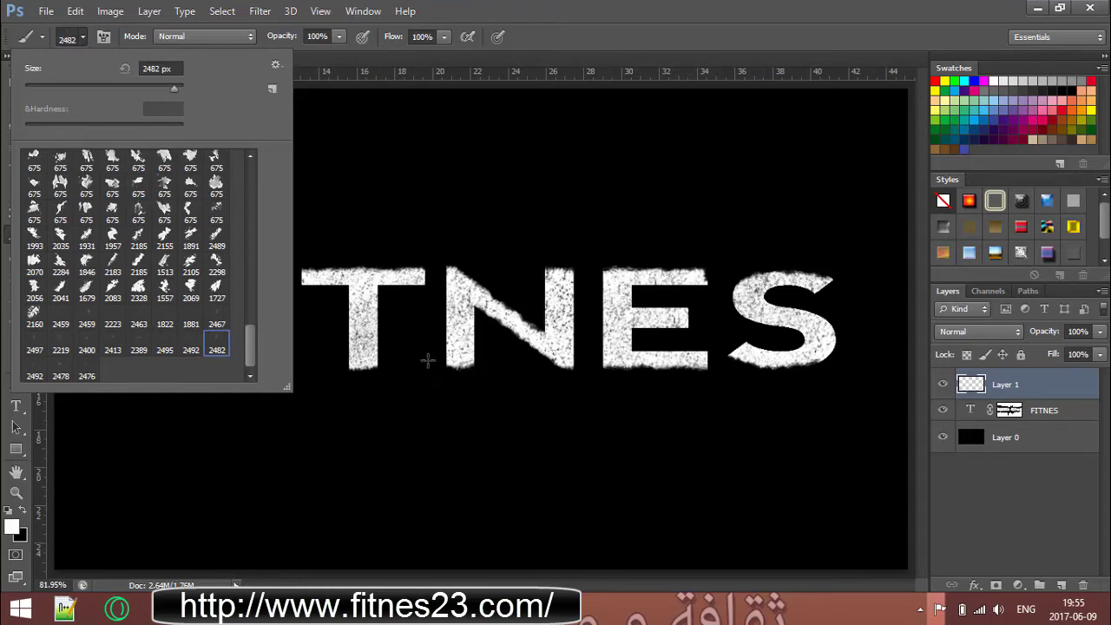
pyautogui.click(427, 359)
# Step: Stamp white splatter around, above and below the FITNES letters
pyautogui.click(469, 321)
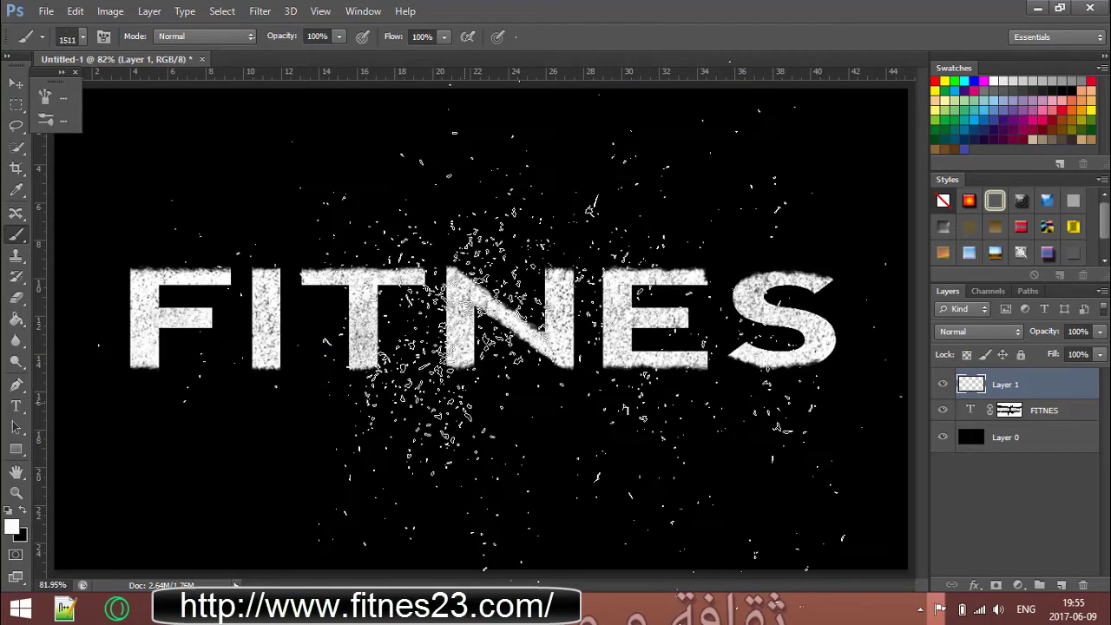
pyautogui.hotkey('ctrl', 'z')
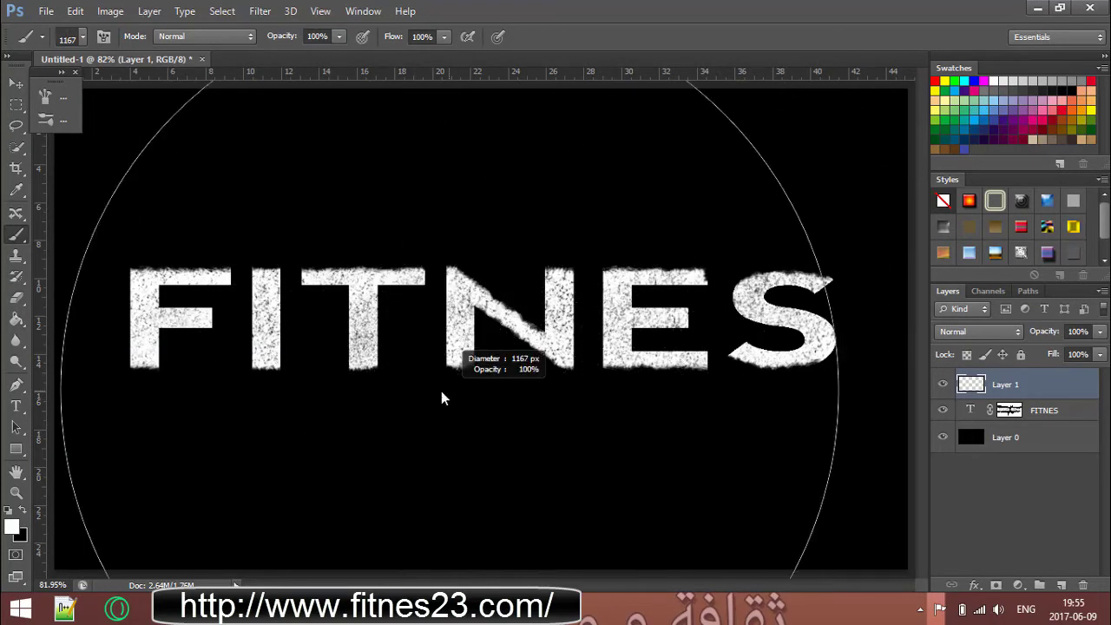
pyautogui.click(361, 369)
pyautogui.click(260, 249)
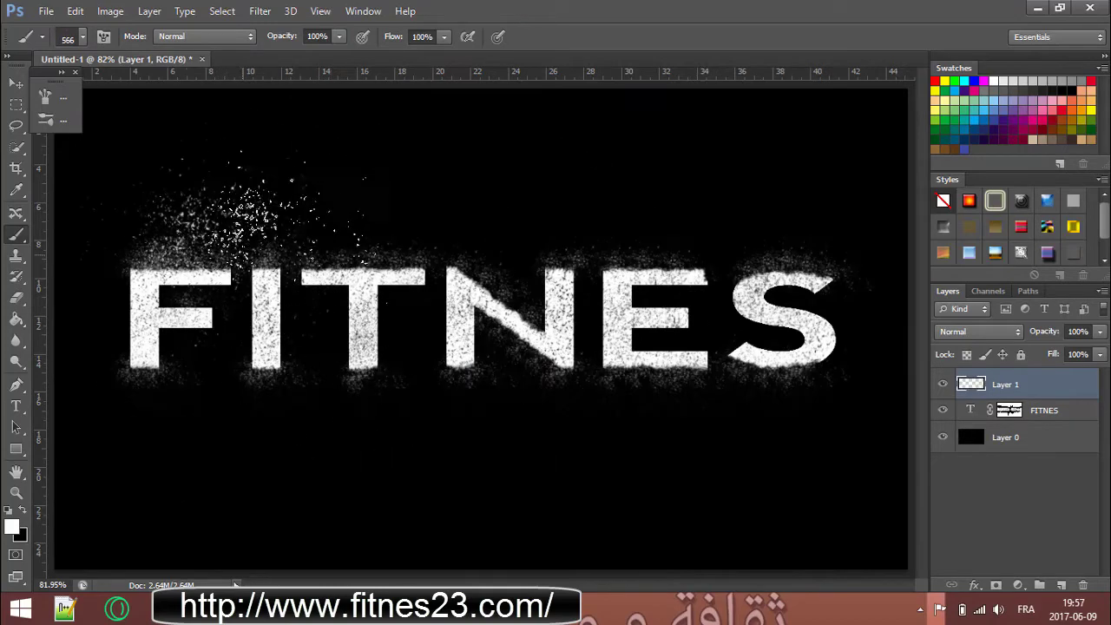
pyautogui.click(420, 227)
pyautogui.click(573, 217)
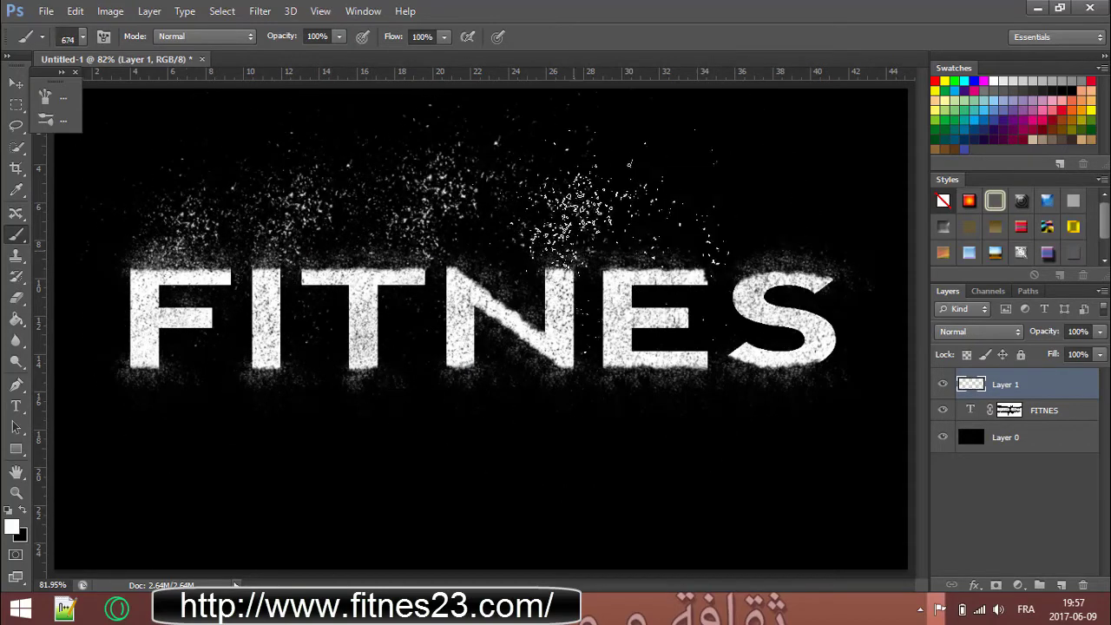
pyautogui.click(695, 208)
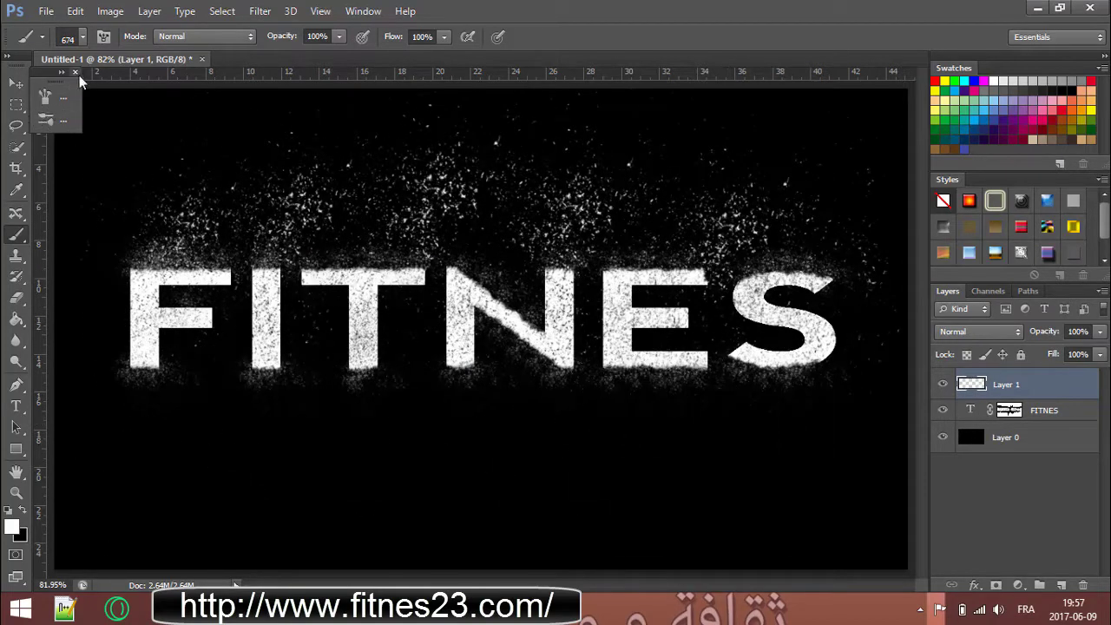
pyautogui.press('F5')
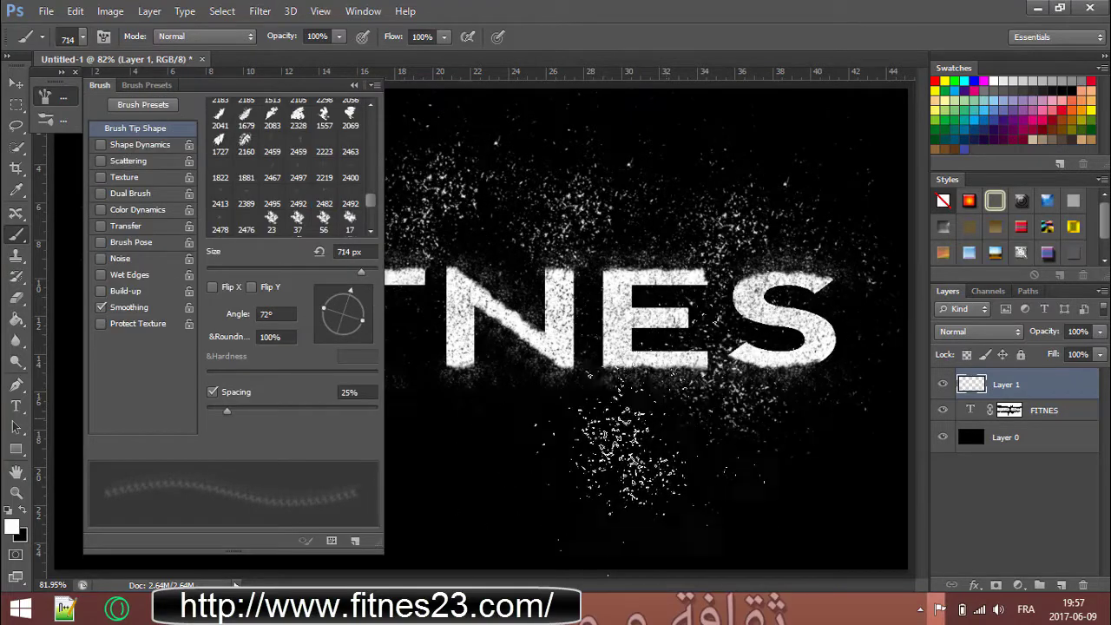
pyautogui.press('F5')
pyautogui.click(504, 434)
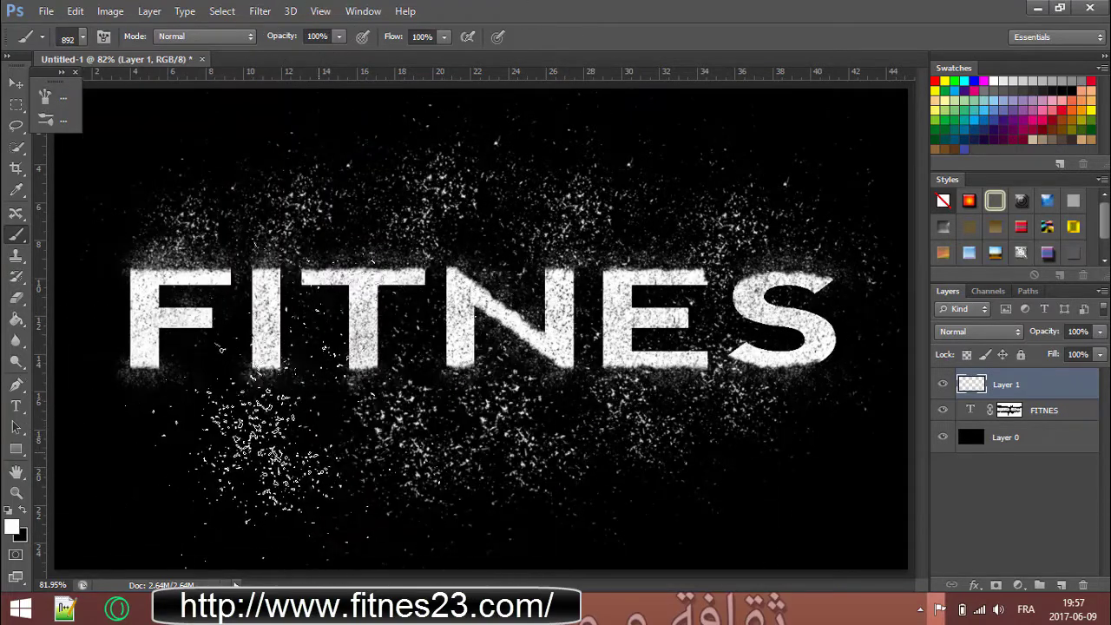
# Step: Enlarge the brush to about 1130 px and stamp more white particles across the canvas
pyautogui.press('v')
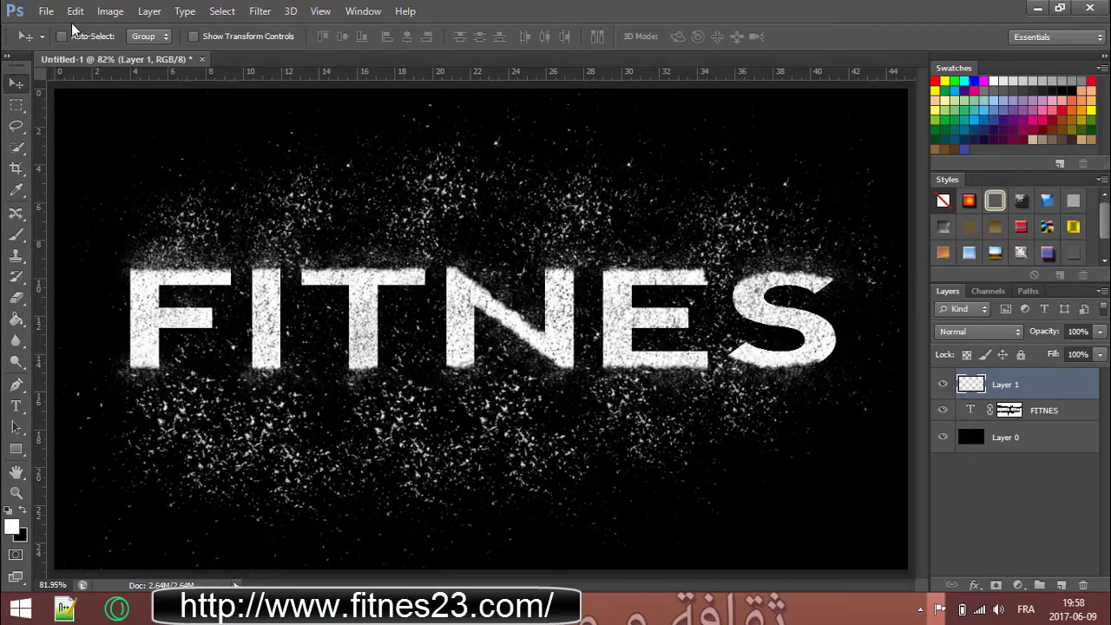
pyautogui.click(21, 237)
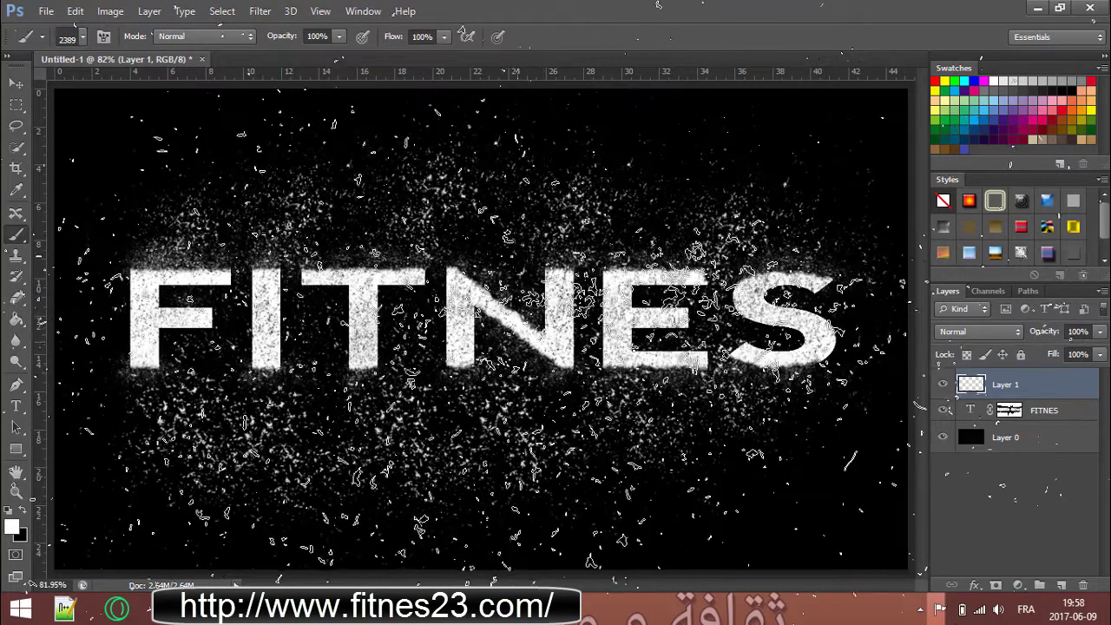
pyautogui.moveTo(547, 321); pyautogui.dragTo(405, 324)
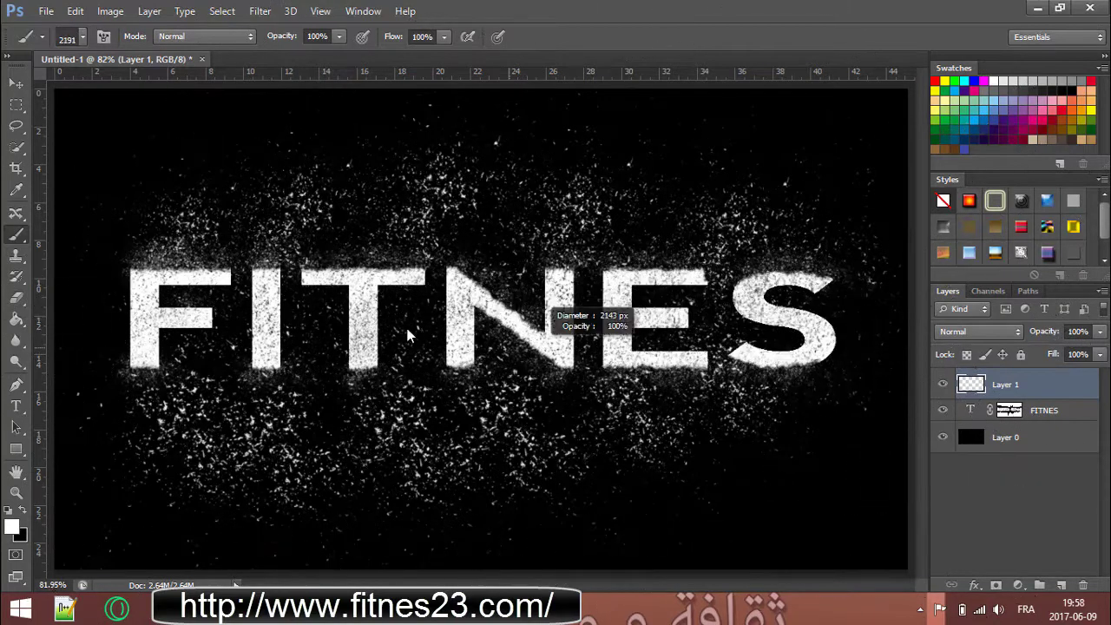
pyautogui.moveTo(277, 335); pyautogui.dragTo(316, 316)
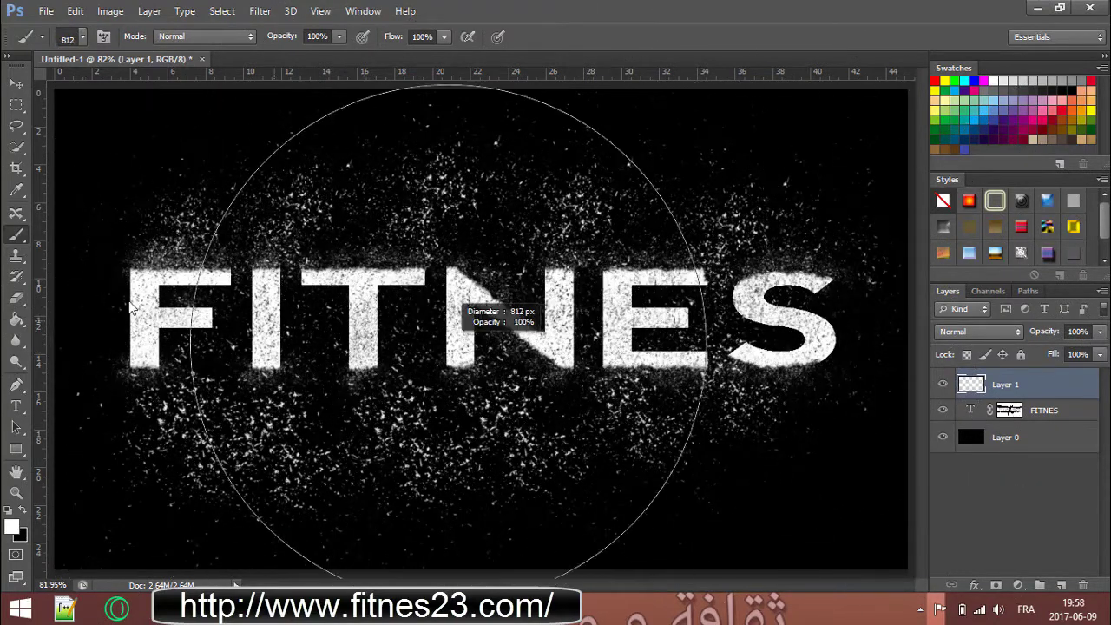
pyautogui.moveTo(520, 338); pyautogui.dragTo(781, 329)
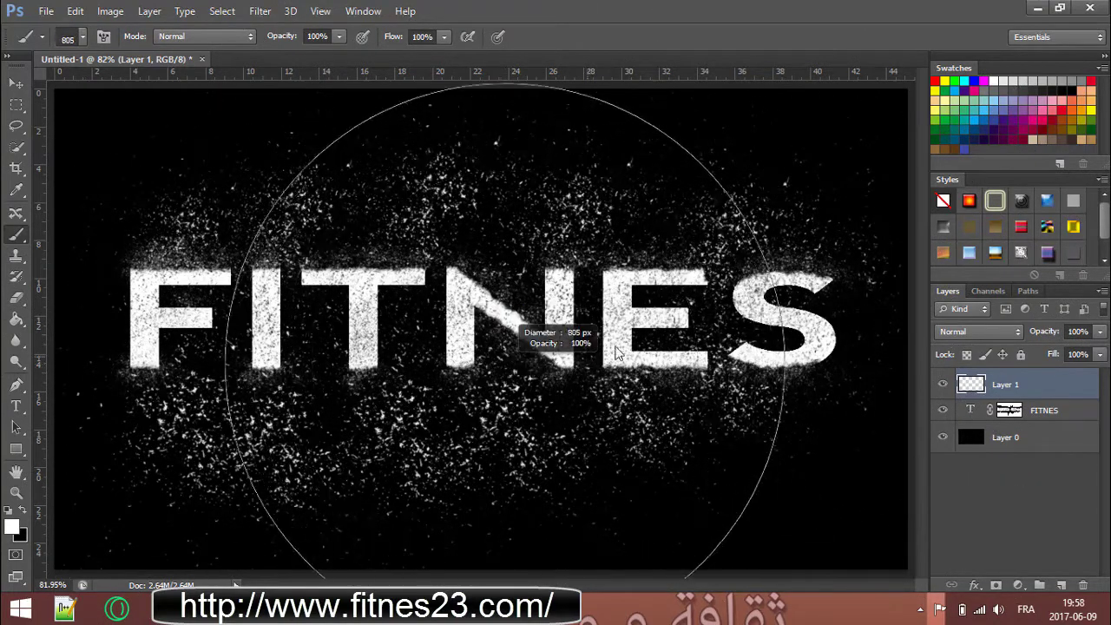
pyautogui.moveTo(502, 334); pyautogui.dragTo(545, 356)
pyautogui.click(538, 343)
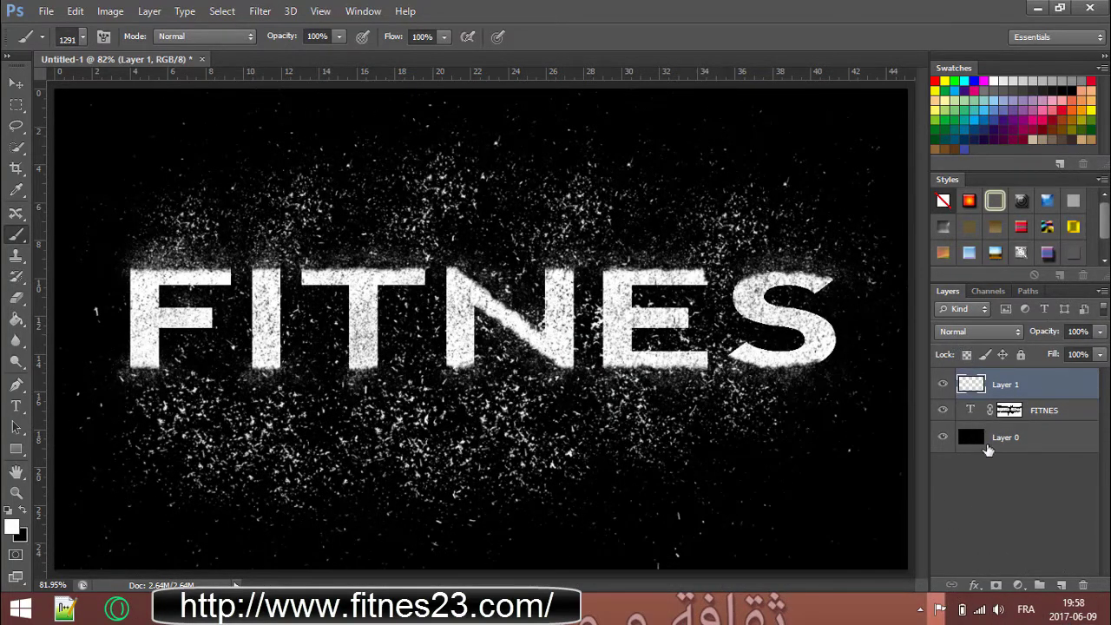
# Step: Mask Layer 1 and paint out splatter around the tops of the N and E
pyautogui.click(997, 587)
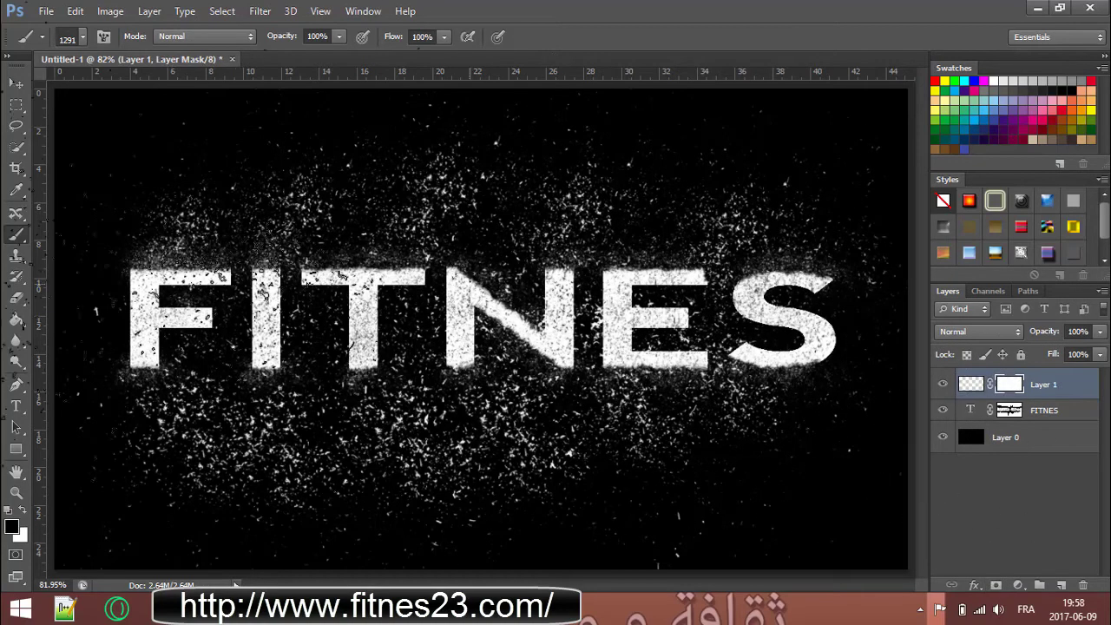
pyautogui.moveTo(599, 239)
pyautogui.mouseDown()
pyautogui.moveTo(571, 271)
pyautogui.moveTo(507, 256)
pyautogui.mouseUp()
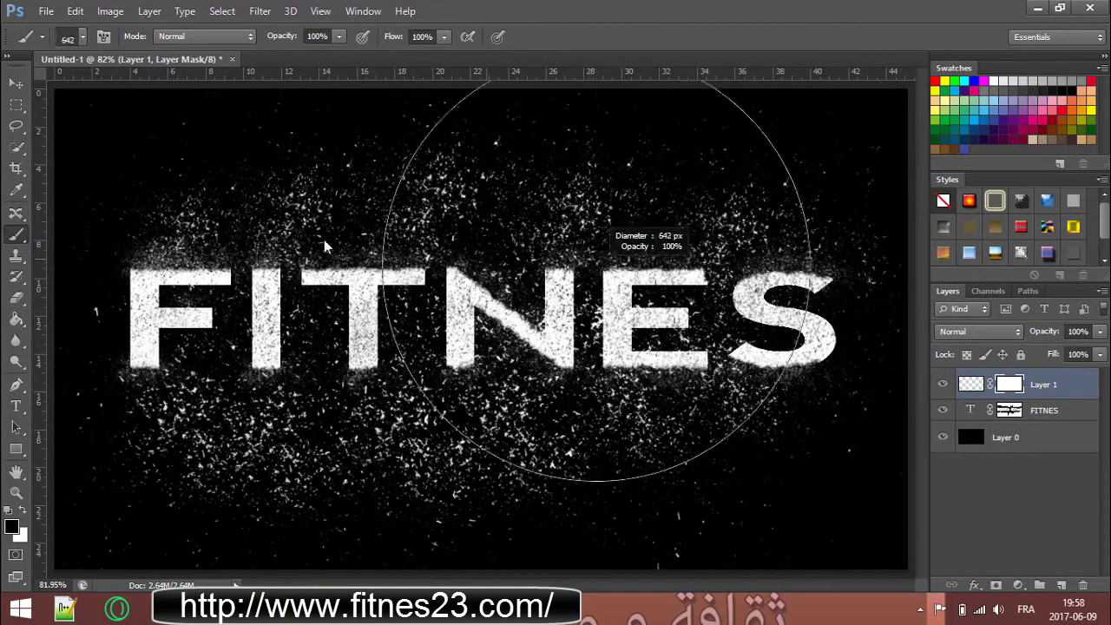
pyautogui.moveTo(563, 206)
pyautogui.mouseDown()
pyautogui.moveTo(608, 194)
pyautogui.moveTo(568, 200)
pyautogui.mouseUp()
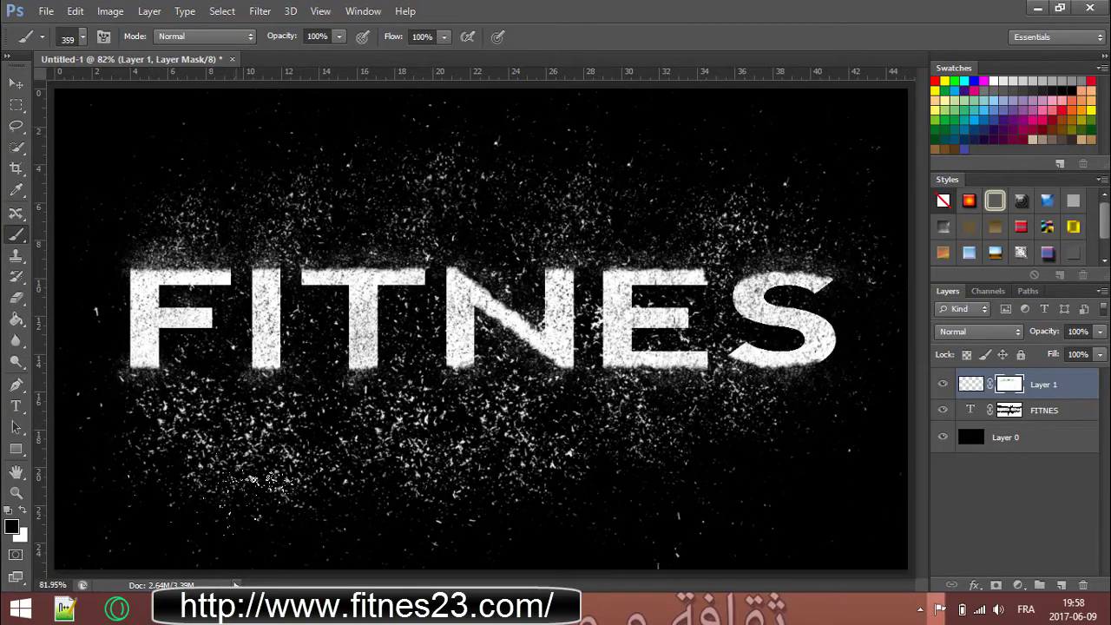
# Step: Open cracks_on_yellow_asphalt_by_grungetextures.jpg from the Desktop's t-shirt > hard body folder
pyautogui.click(45, 11)
pyautogui.click(52, 43)
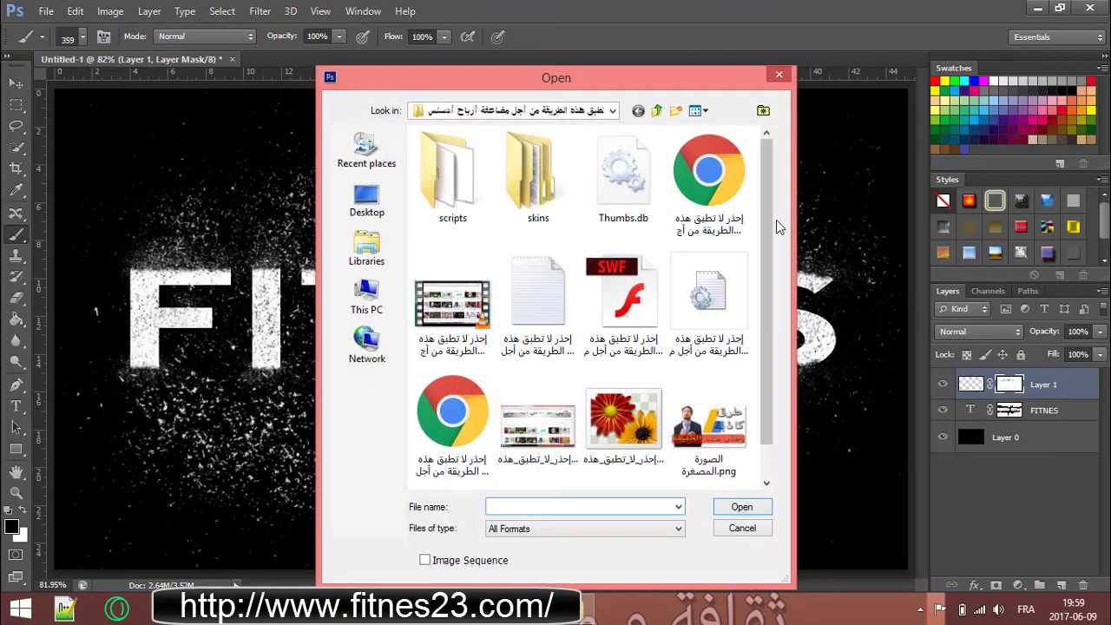
pyautogui.scroll(-1, 761, 251)
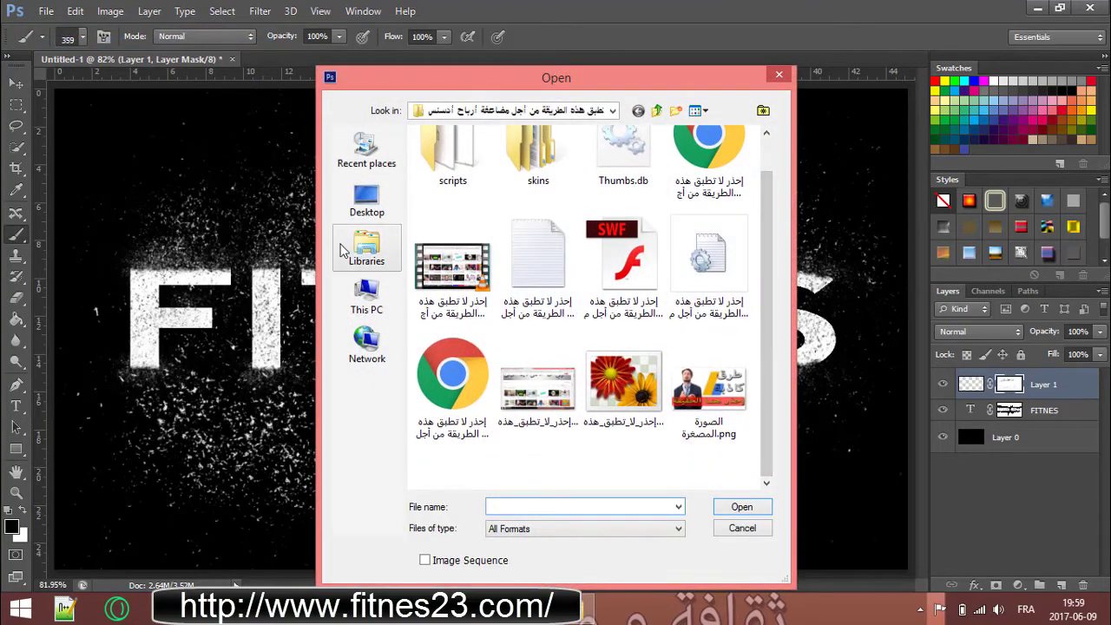
pyautogui.click(349, 214)
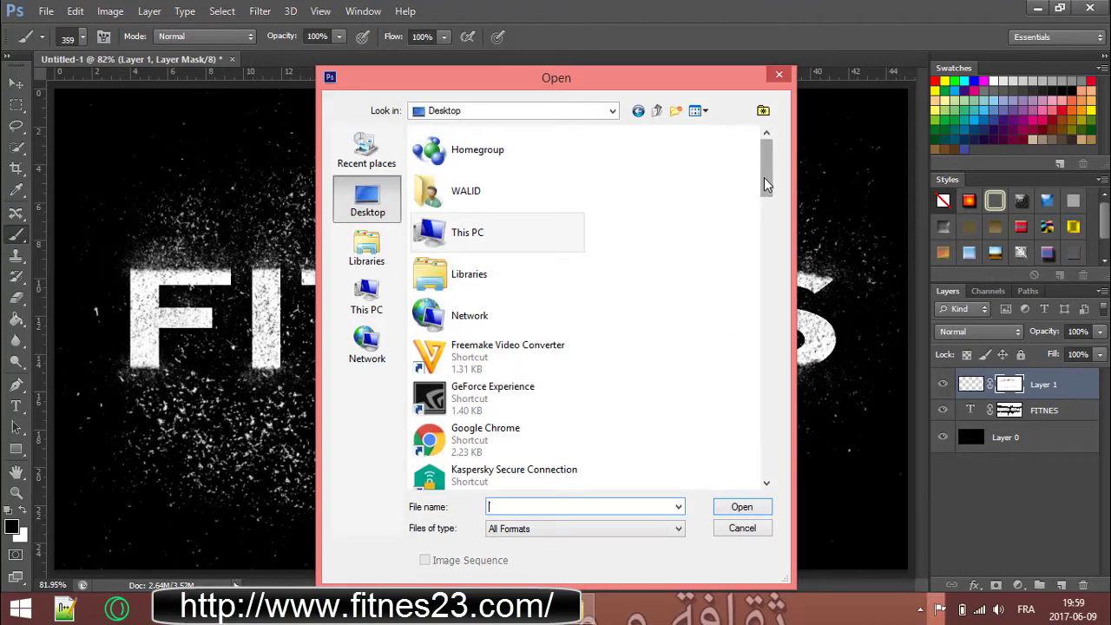
pyautogui.moveTo(764, 178); pyautogui.dragTo(767, 286)
pyautogui.doubleClick(506, 326)
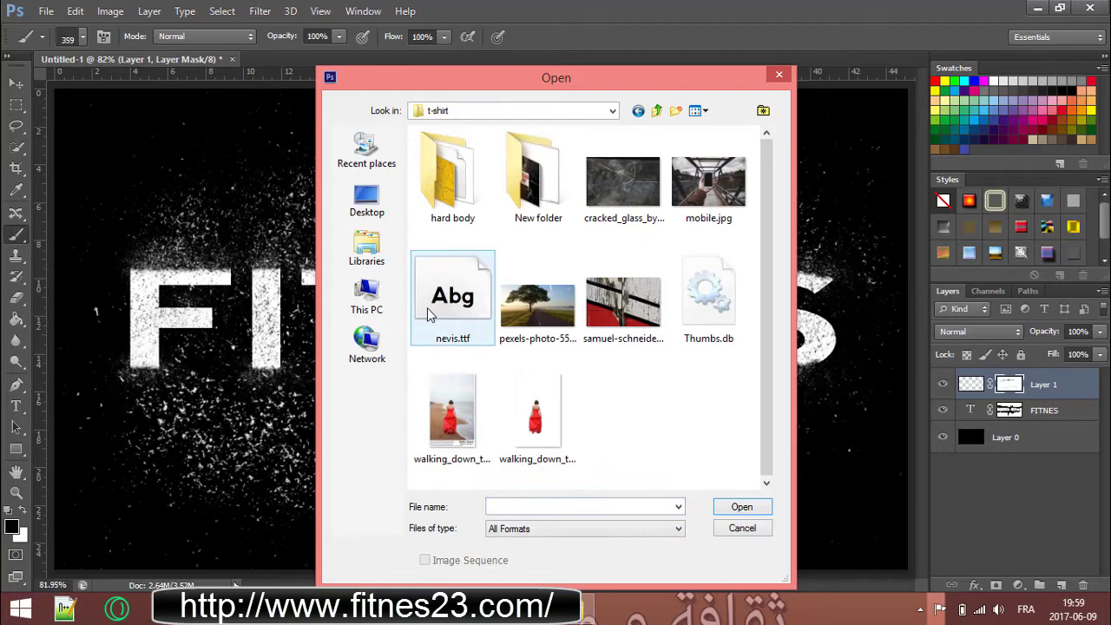
pyautogui.doubleClick(444, 192)
pyautogui.doubleClick(473, 167)
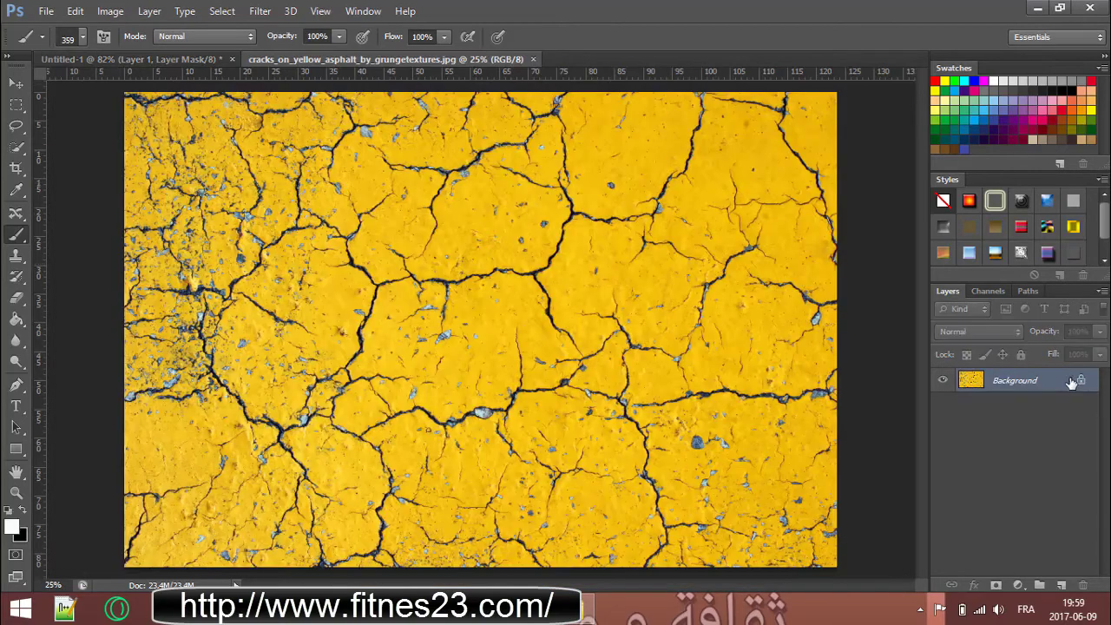
# Step: Convert the locked Background into the editable Layer 0
pyautogui.doubleClick(1072, 381)
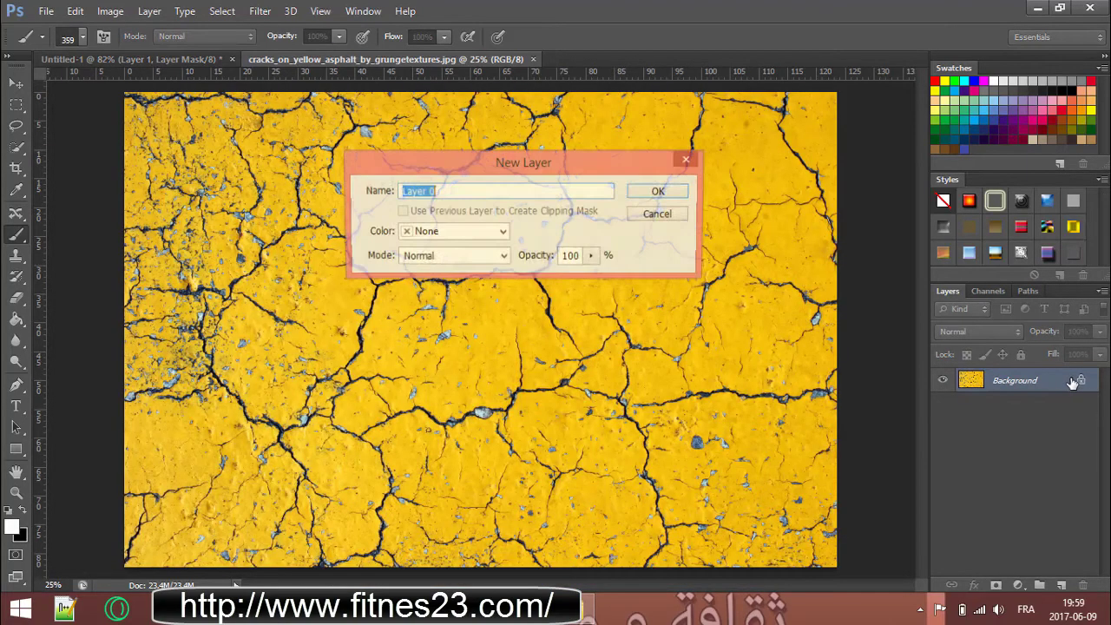
pyautogui.press('Return')
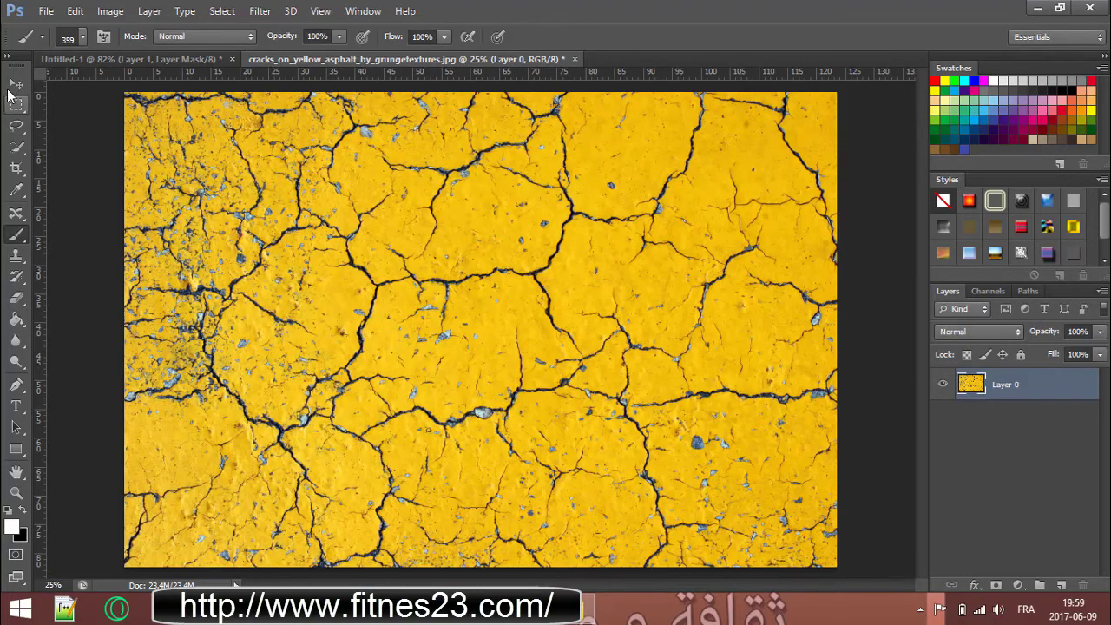
pyautogui.click(14, 87)
# Step: Bring the asphalt texture into Untitled-1 and scale it proportionally to 29%
pyautogui.moveTo(347, 269)
pyautogui.mouseDown()
pyautogui.moveTo(171, 65)
pyautogui.moveTo(305, 275)
pyautogui.mouseUp()
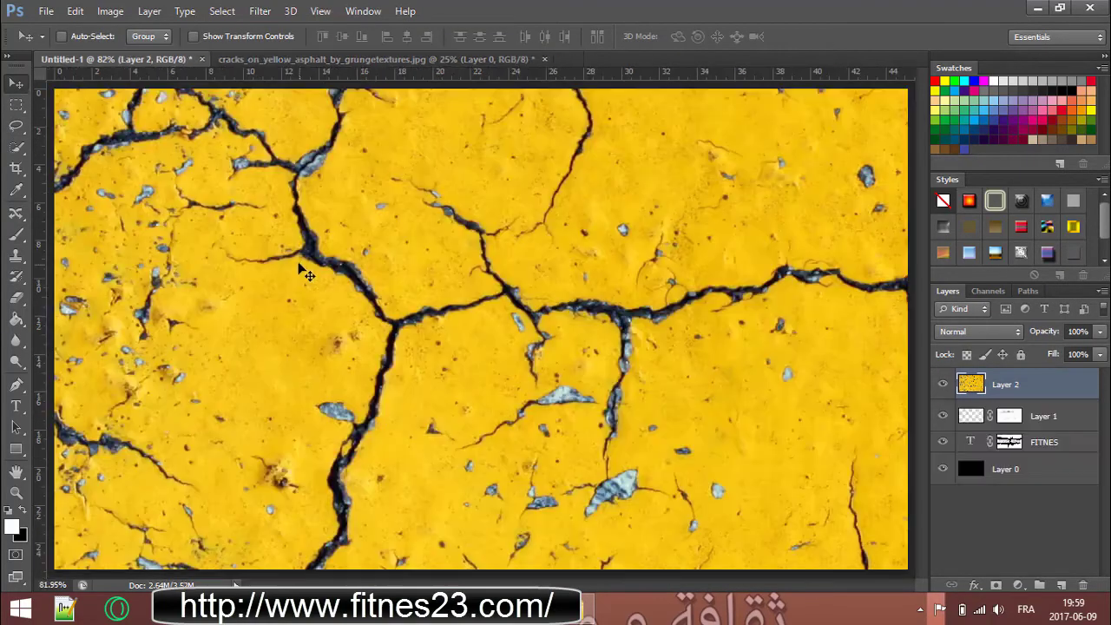
pyautogui.hotkey('ctrl', 't')
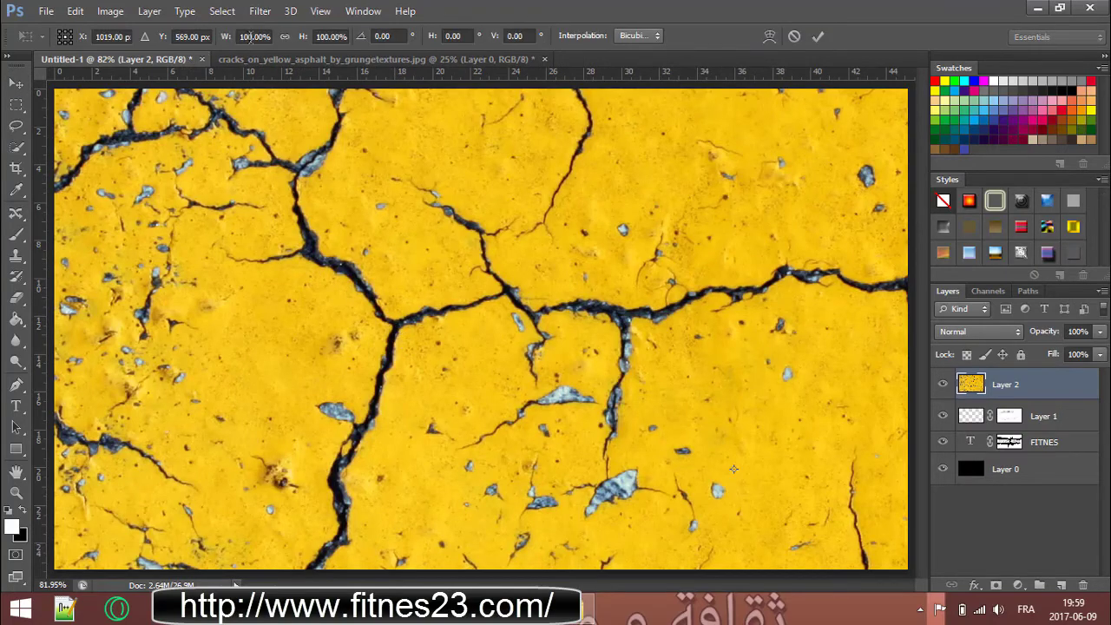
pyautogui.click(284, 36)
pyautogui.click(330, 36)
pyautogui.write('29')
pyautogui.press('Return')
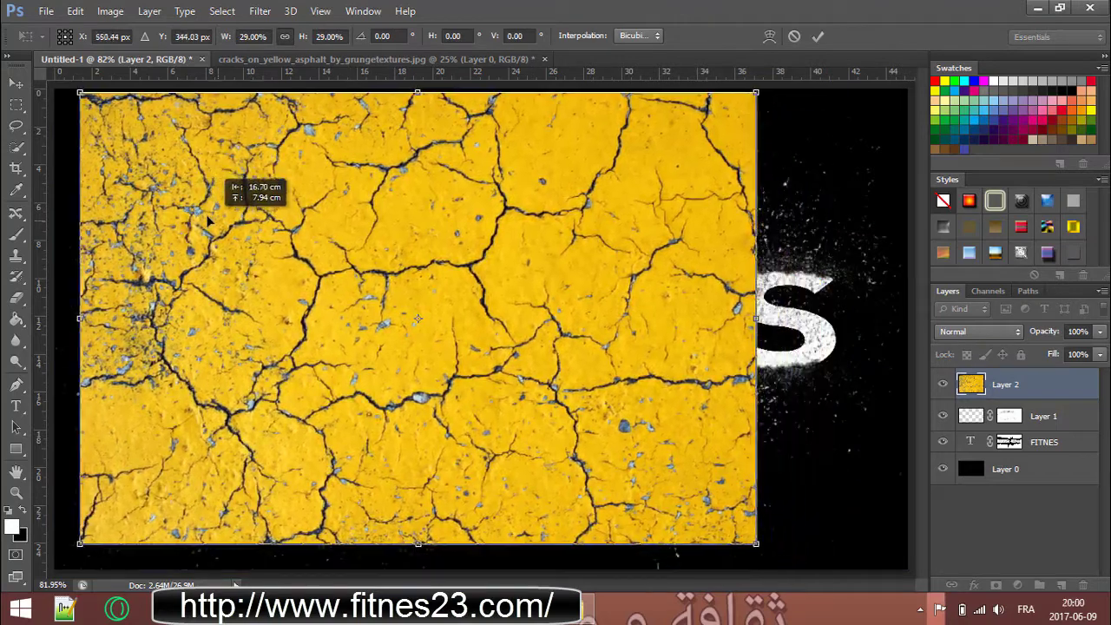
# Step: Reposition the texture and enlarge it until it covers the whole canvas
pyautogui.moveTo(251, 236); pyautogui.dragTo(150, 209)
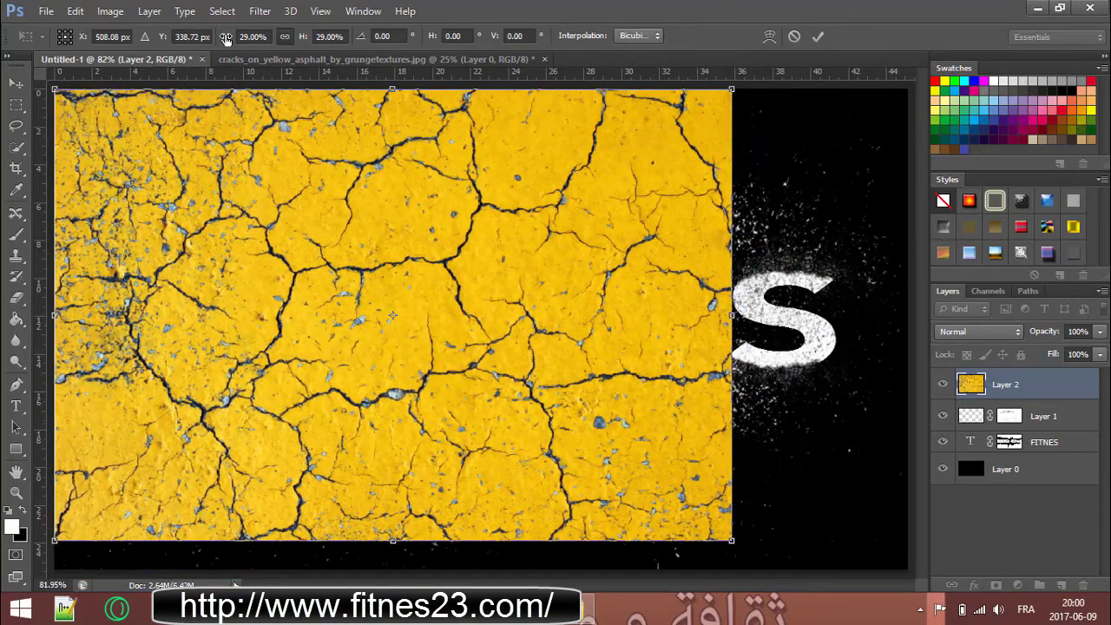
pyautogui.moveTo(224, 37); pyautogui.dragTo(246, 38)
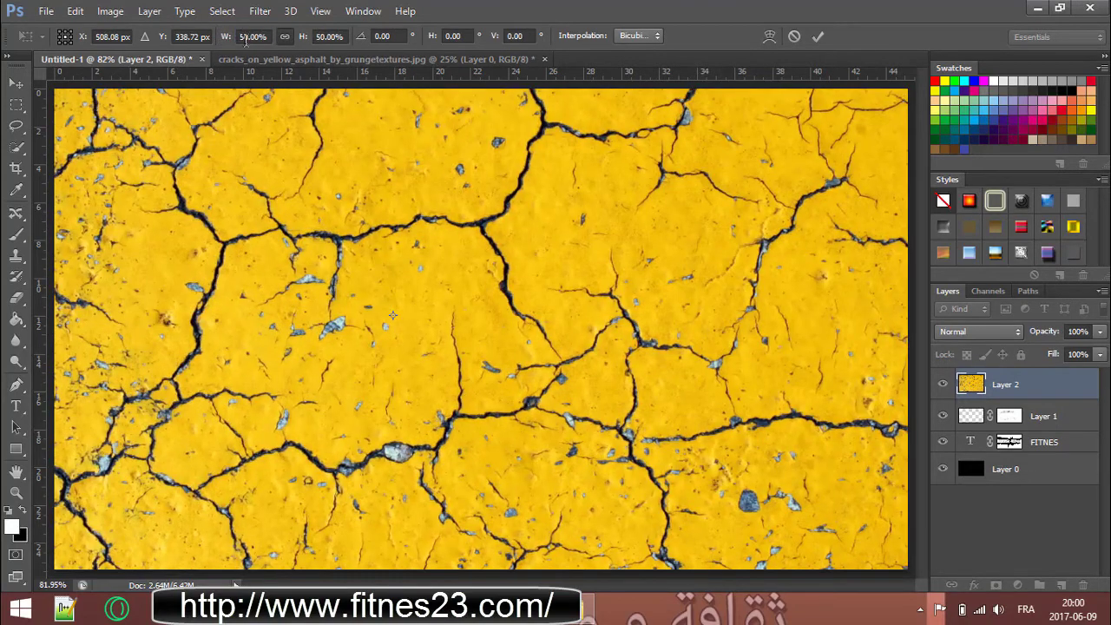
pyautogui.press('Return')
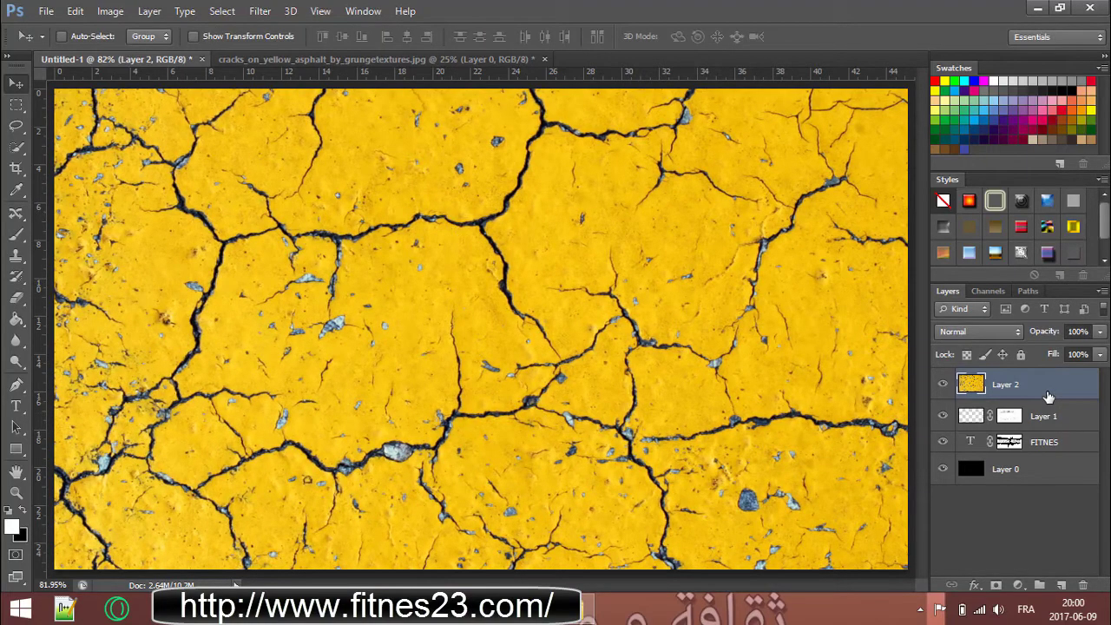
pyautogui.moveTo(1049, 399); pyautogui.dragTo(1050, 392)
# Step: Move the texture layer below the particle layer, directly above the FITNES text
pyautogui.keyDown('alt'); pyautogui.click(1053, 392); pyautogui.keyUp('alt')
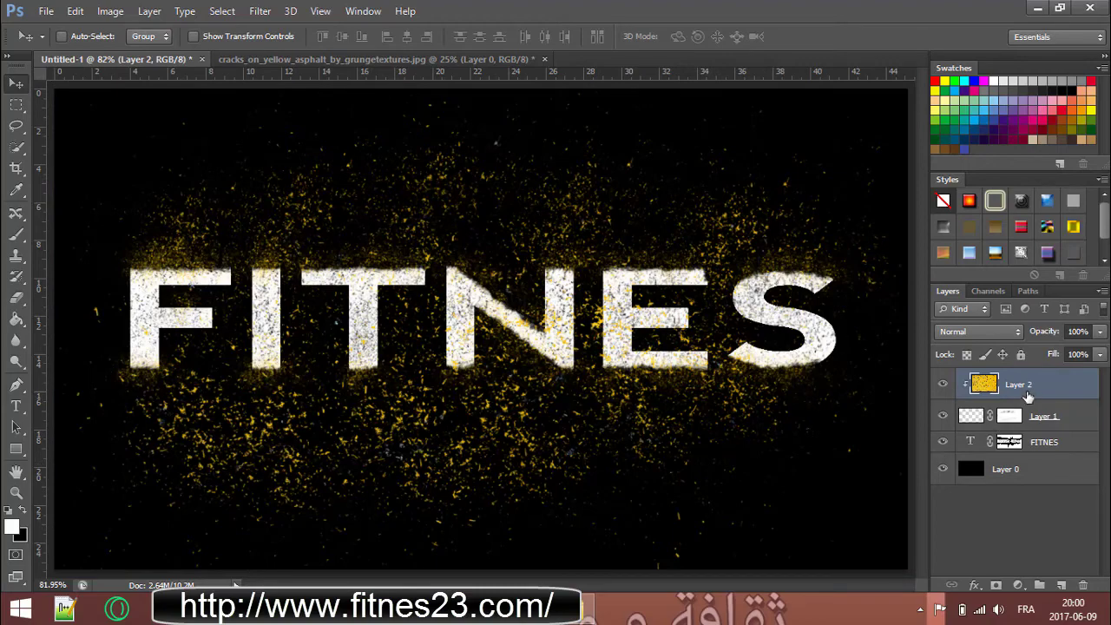
pyautogui.keyDown('alt'); pyautogui.click(1039, 401); pyautogui.keyUp('alt')
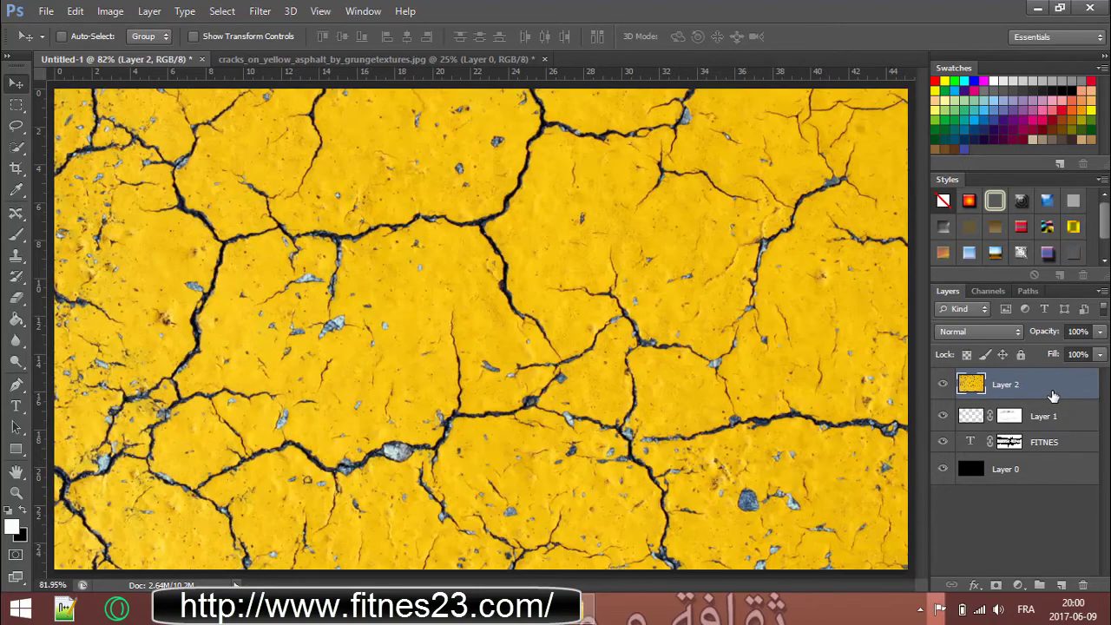
pyautogui.moveTo(1047, 391); pyautogui.dragTo(1015, 434)
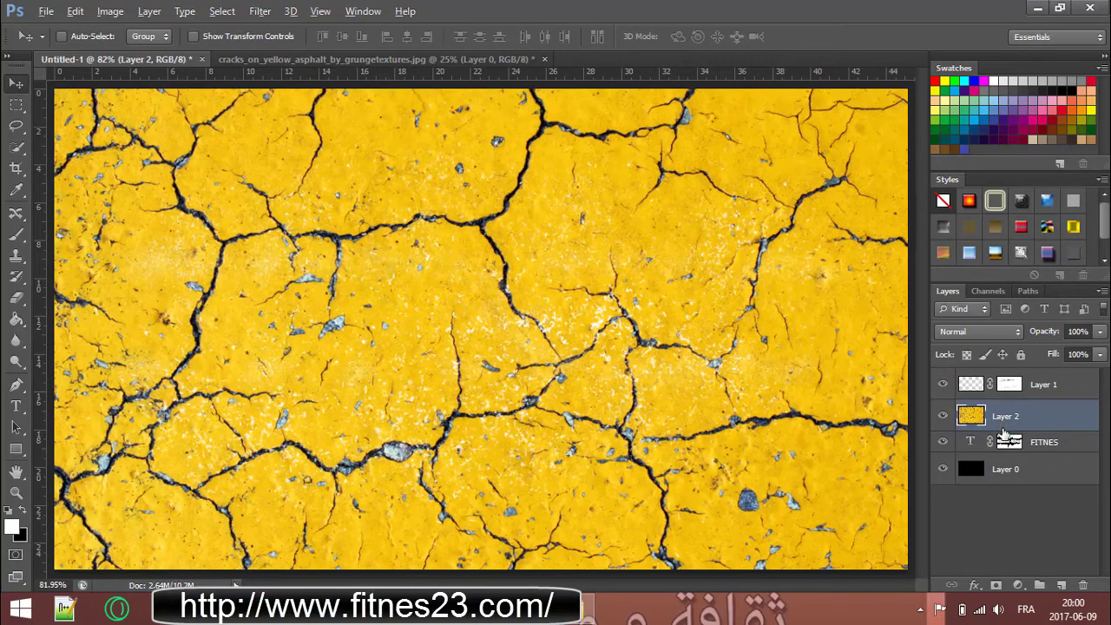
pyautogui.keyDown('alt'); pyautogui.click(1003, 430); pyautogui.keyUp('alt')
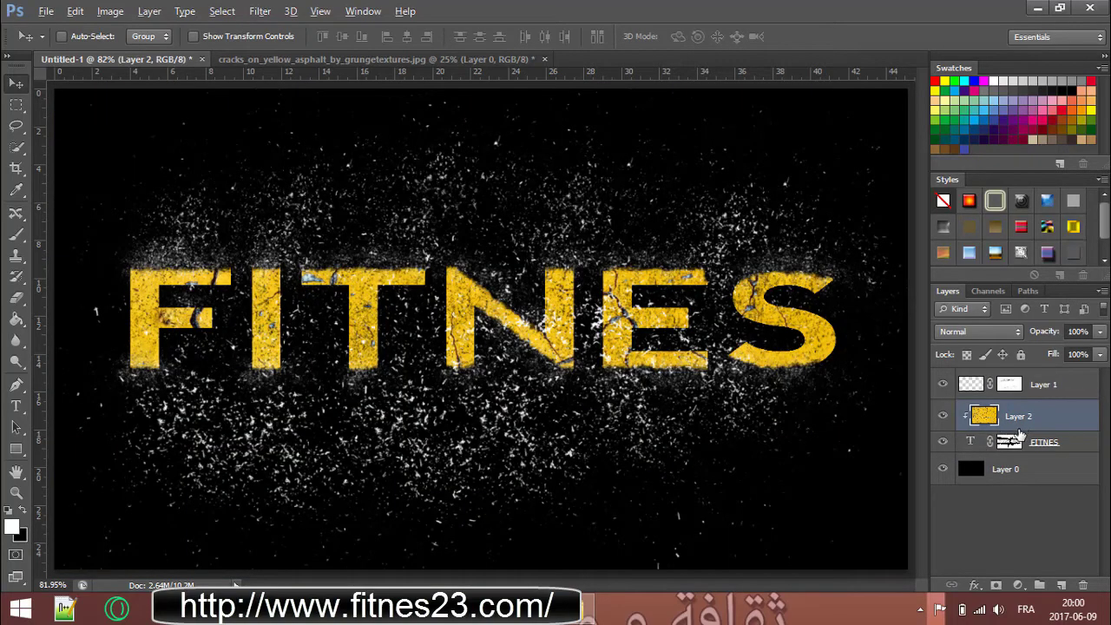
pyautogui.keyDown('alt'); pyautogui.click(999, 430); pyautogui.keyUp('alt')
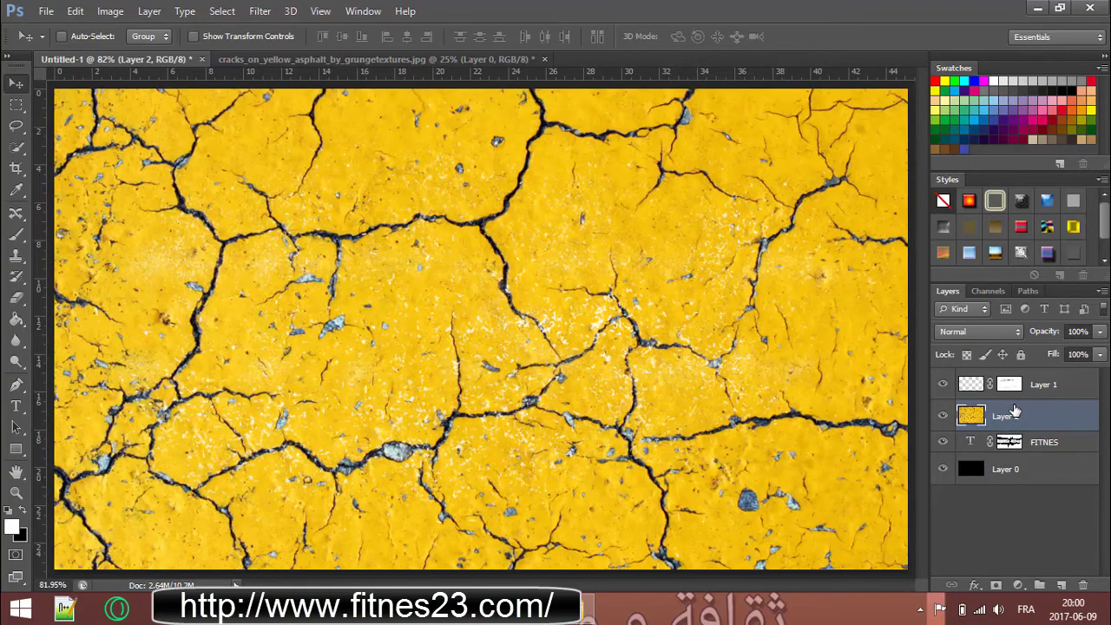
# Step: Desaturate the texture to grey and clip it inside the FITNES text
pyautogui.press('u')
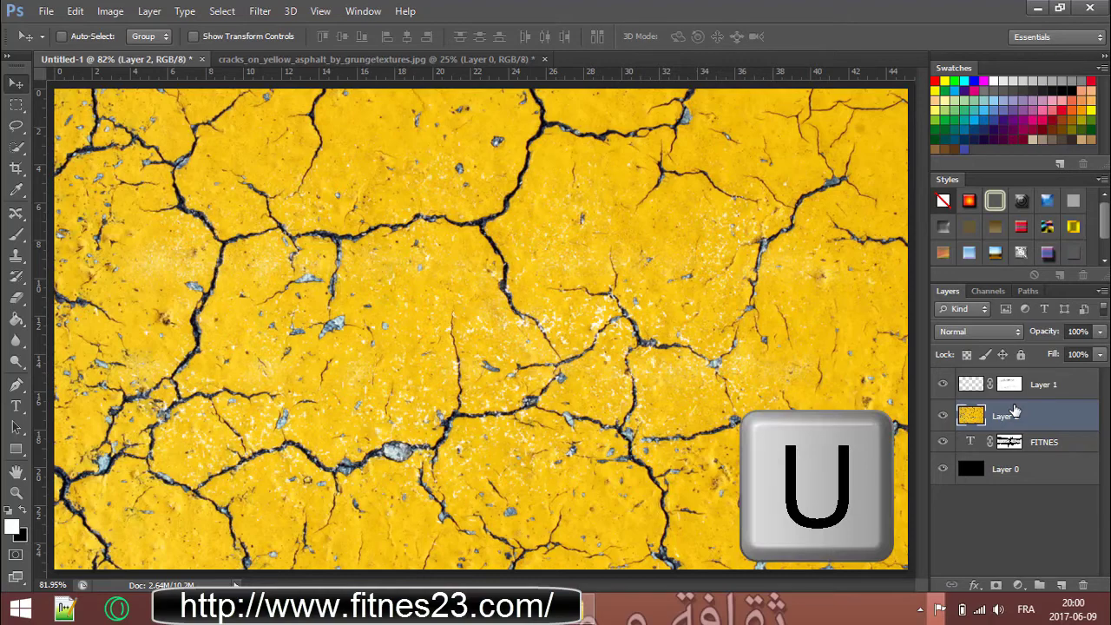
pyautogui.hotkey('ctrl', 'shift', 'u')
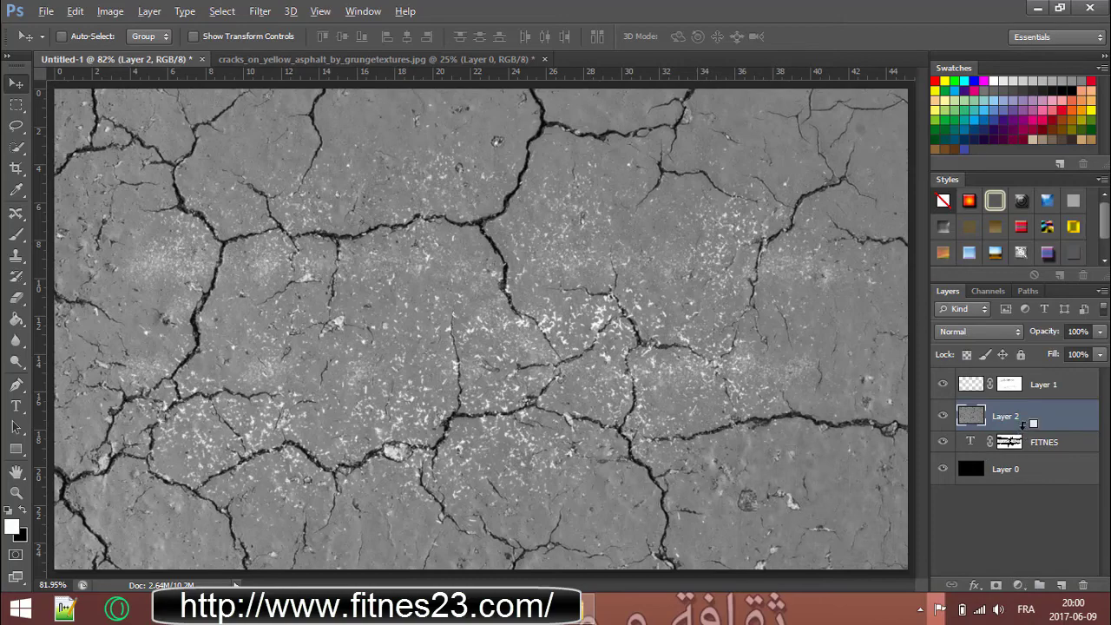
pyautogui.keyDown('alt'); pyautogui.click(1023, 429); pyautogui.keyUp('alt')
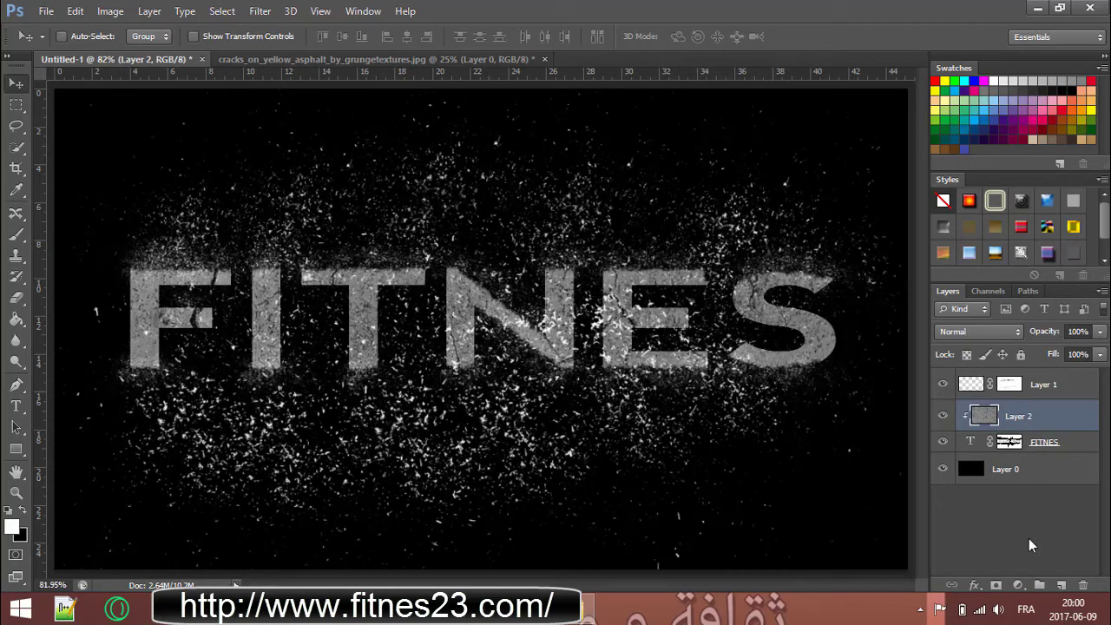
# Step: Add a Levels layer clipped to the texture, with input levels about 0 / 0.14 / 129
pyautogui.click(1018, 586)
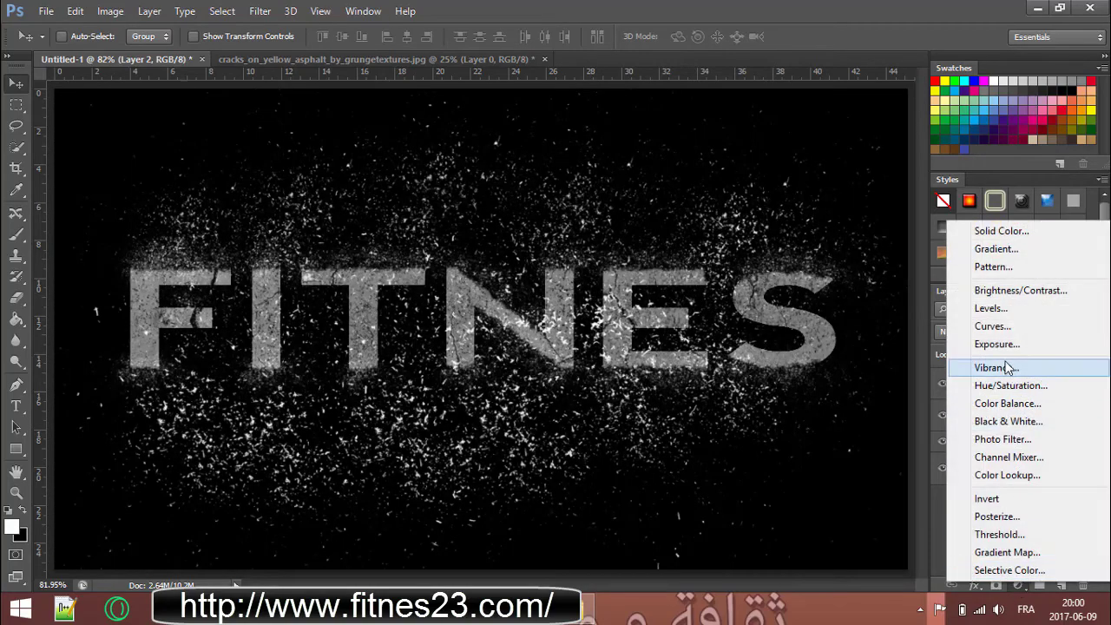
pyautogui.click(1001, 309)
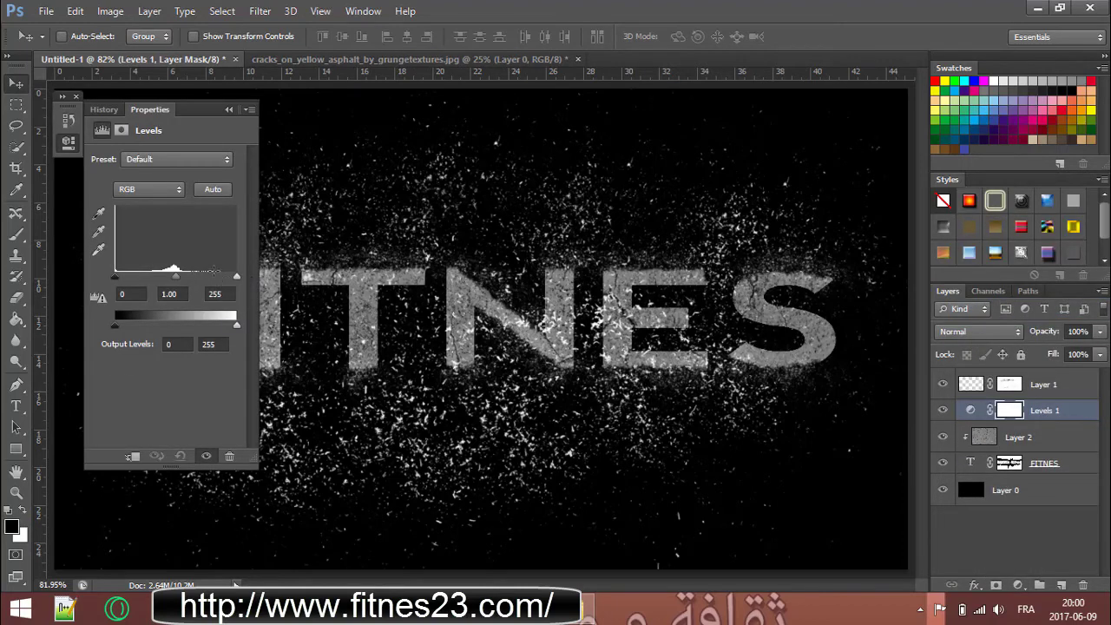
pyautogui.keyDown('alt'); pyautogui.click(1034, 422); pyautogui.keyUp('alt')
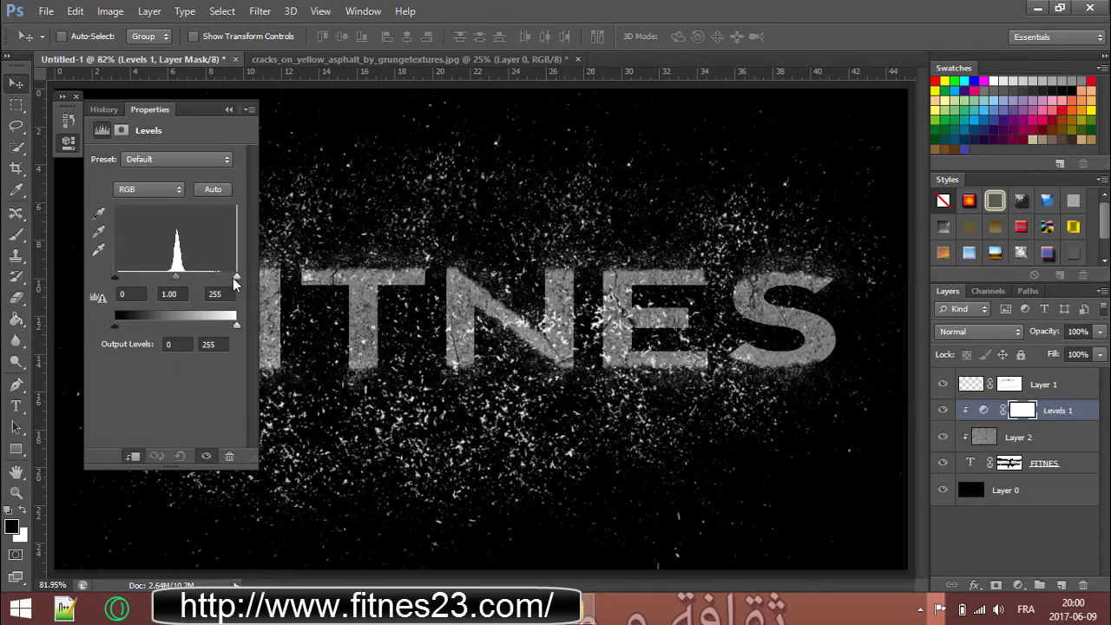
pyautogui.moveTo(234, 278); pyautogui.dragTo(211, 277)
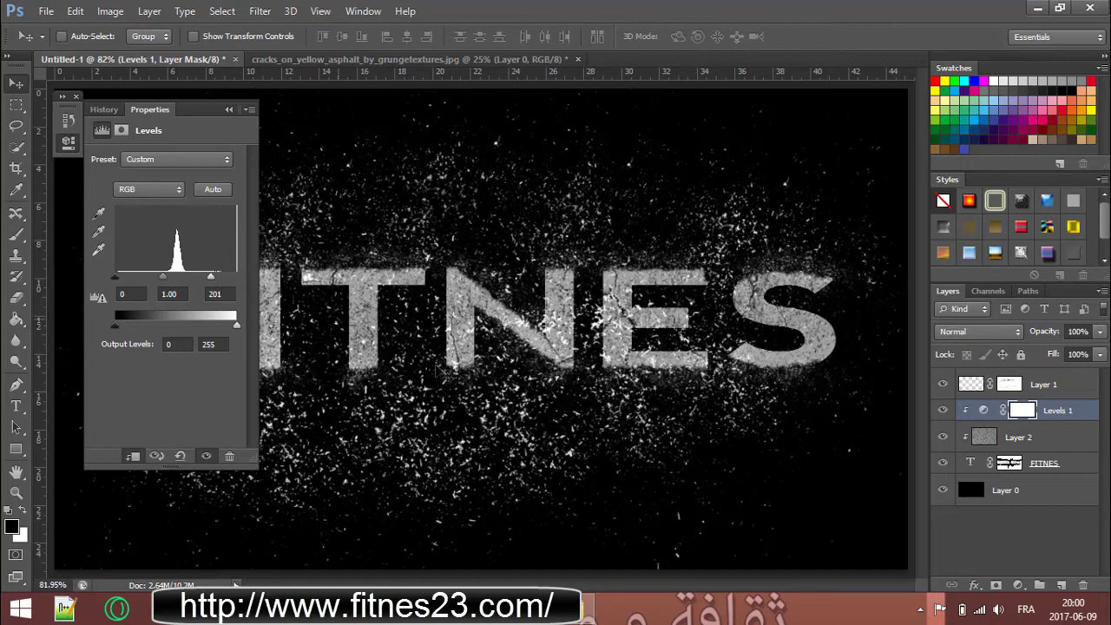
pyautogui.moveTo(191, 109); pyautogui.dragTo(127, 148)
pyautogui.moveTo(100, 316); pyautogui.dragTo(57, 316)
pyautogui.moveTo(148, 316); pyautogui.dragTo(127, 317)
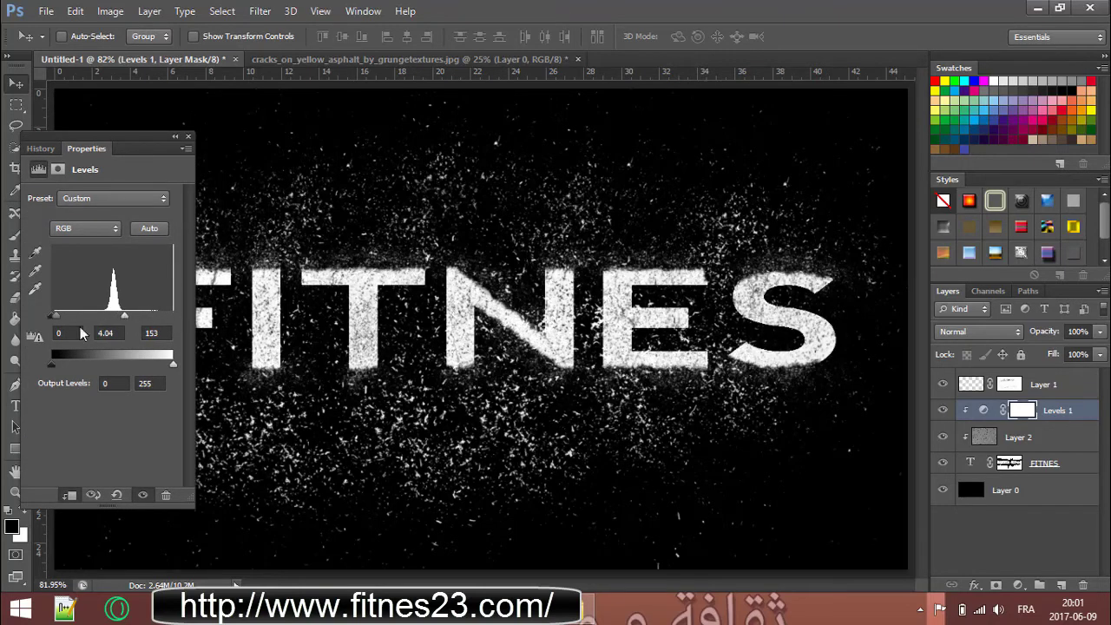
pyautogui.moveTo(59, 316); pyautogui.dragTo(110, 317)
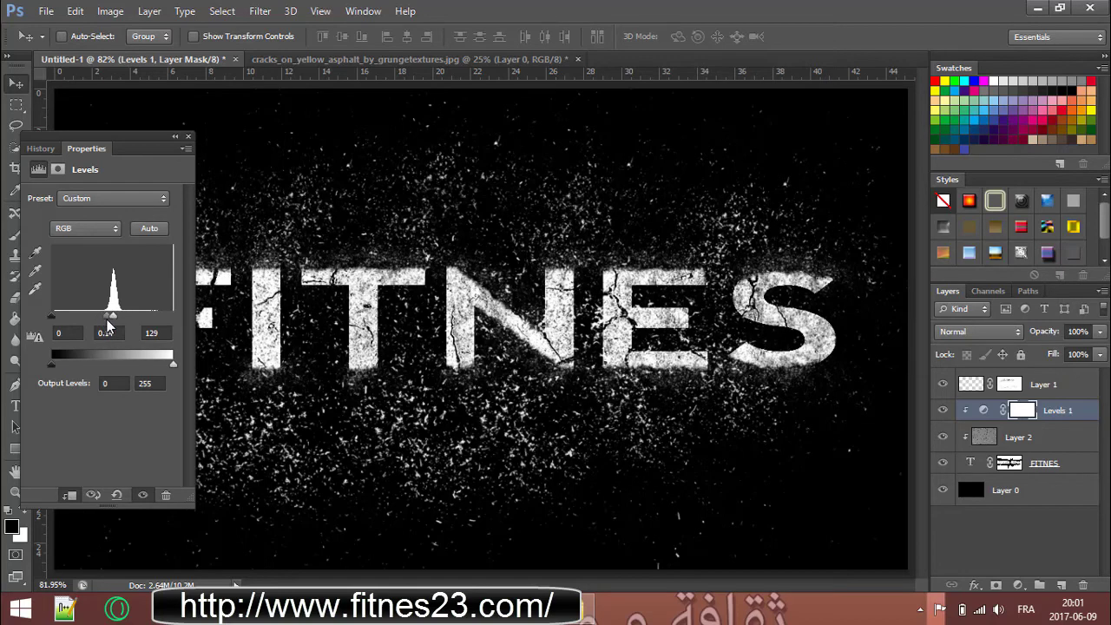
pyautogui.click(190, 136)
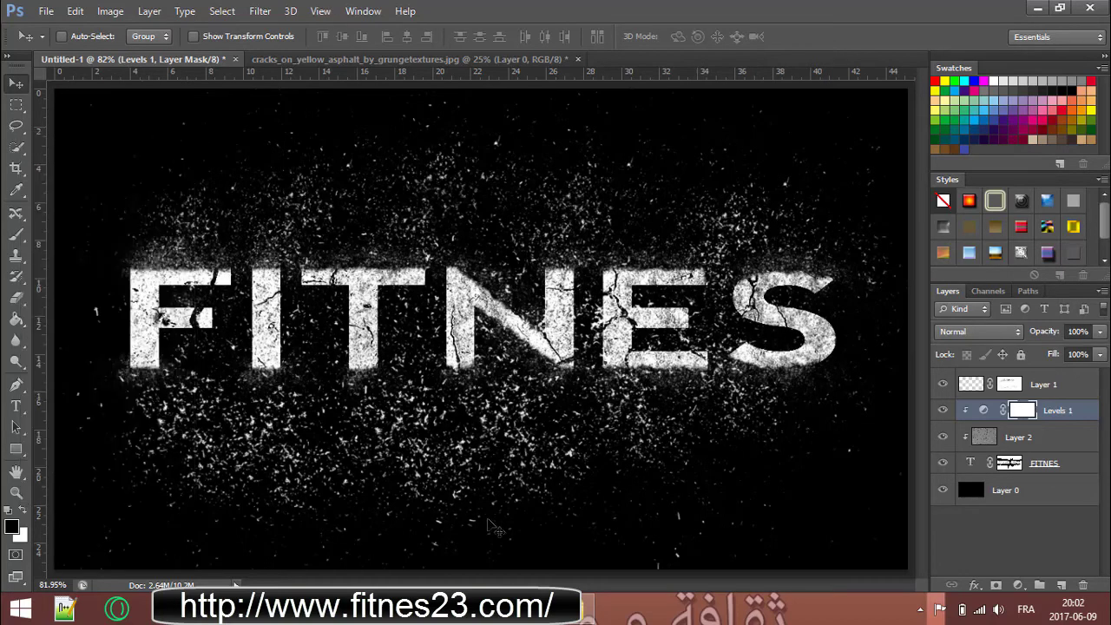
# Step: Drag the clipped Layer 2 texture so different cracks fall across the FITNES letters
pyautogui.click(1029, 442)
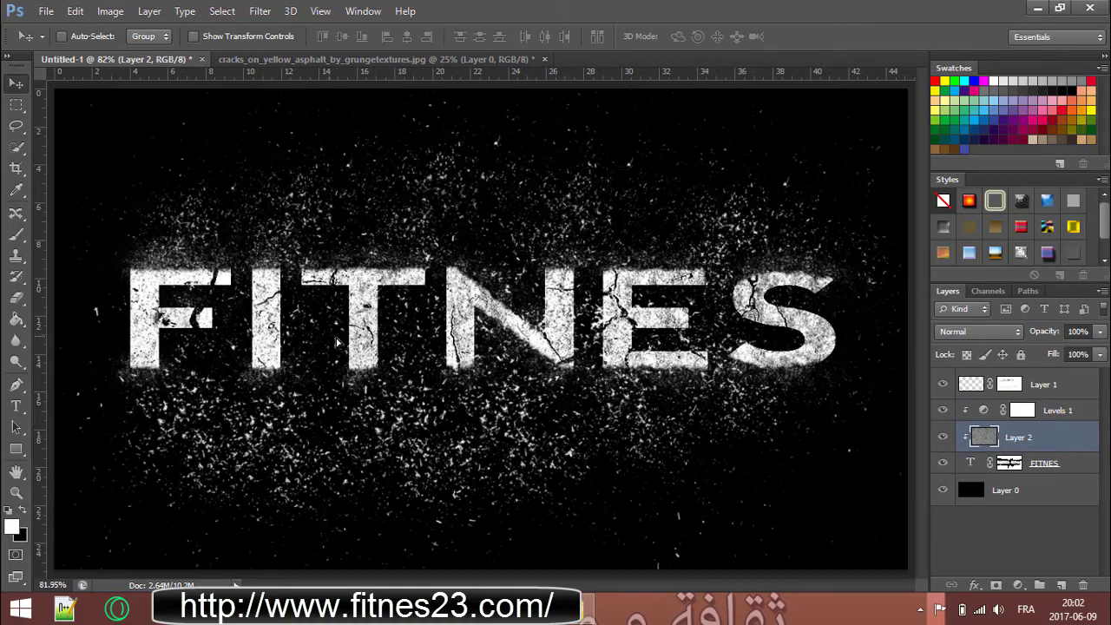
pyautogui.moveTo(338, 343)
pyautogui.mouseDown()
pyautogui.moveTo(392, 321)
pyautogui.moveTo(393, 338)
pyautogui.moveTo(233, 378)
pyautogui.moveTo(156, 364)
pyautogui.mouseUp()
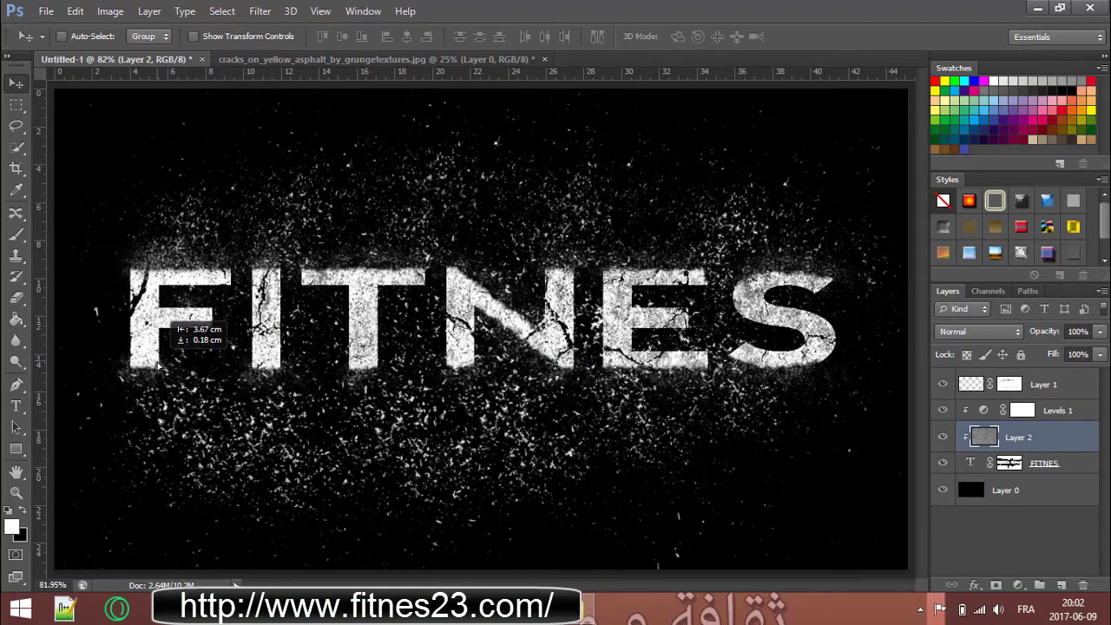
pyautogui.moveTo(156, 364)
pyautogui.mouseDown()
pyautogui.moveTo(461, 493)
pyautogui.moveTo(469, 524)
pyautogui.mouseUp()
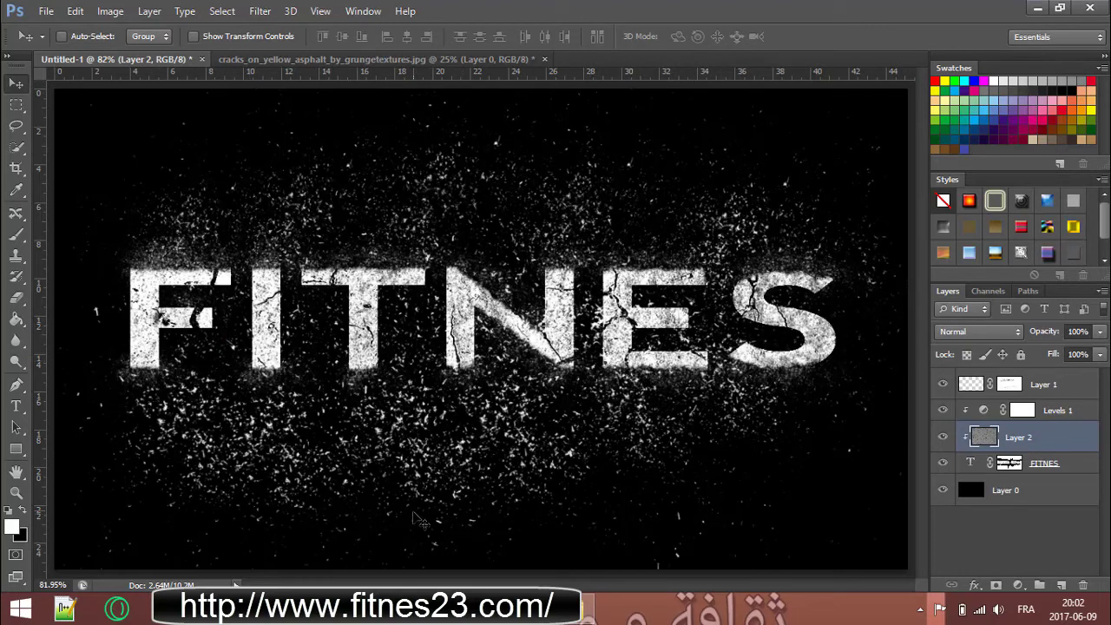